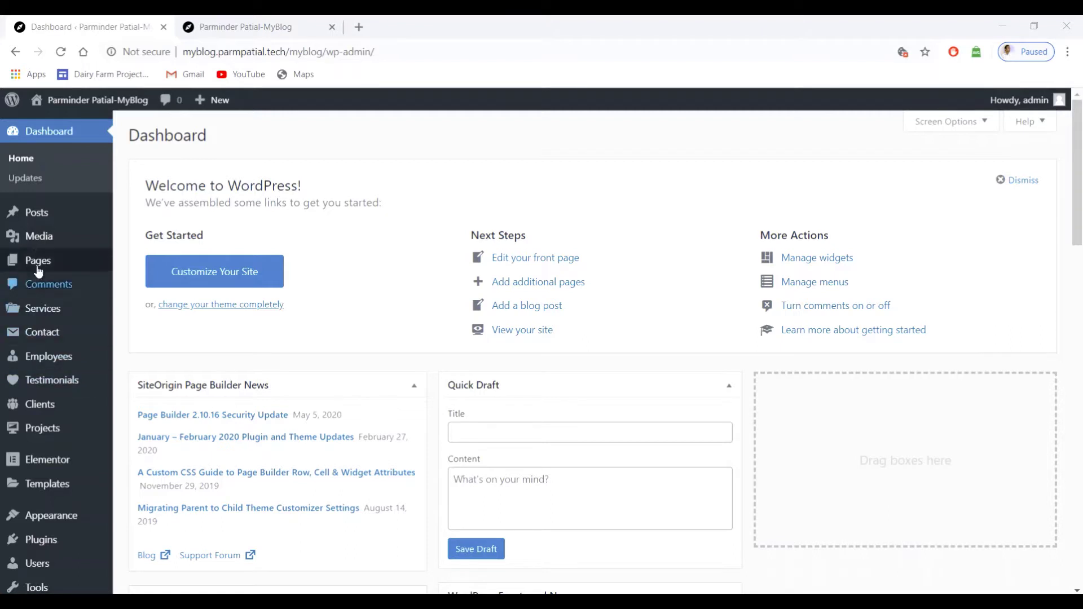
Step: Open the Homepage for editing with Elementor in a separate browser tab and switch to it
mouse_move(43, 271)
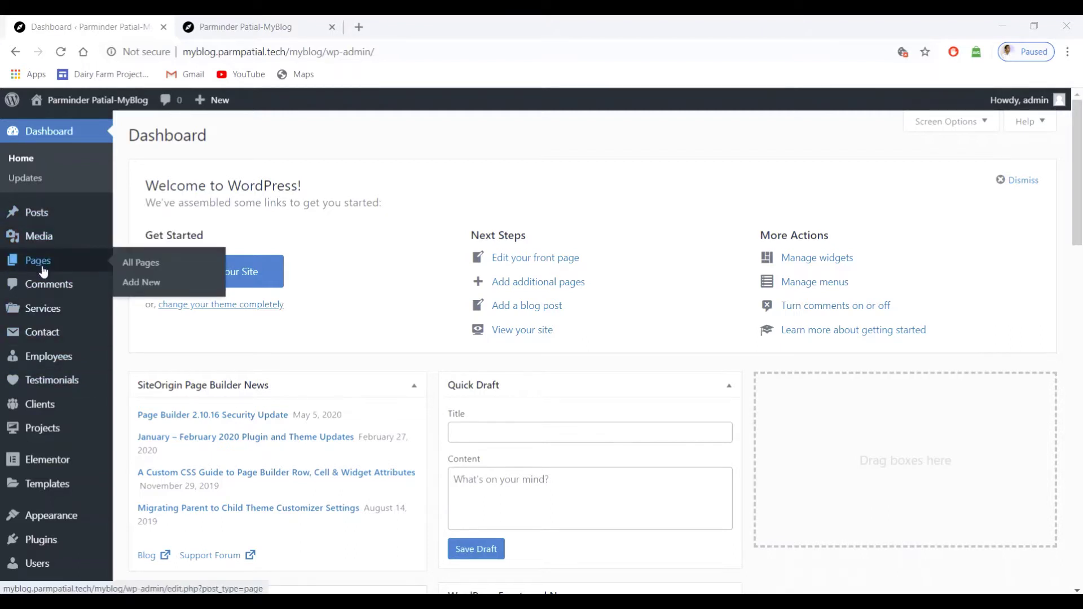
click(149, 267)
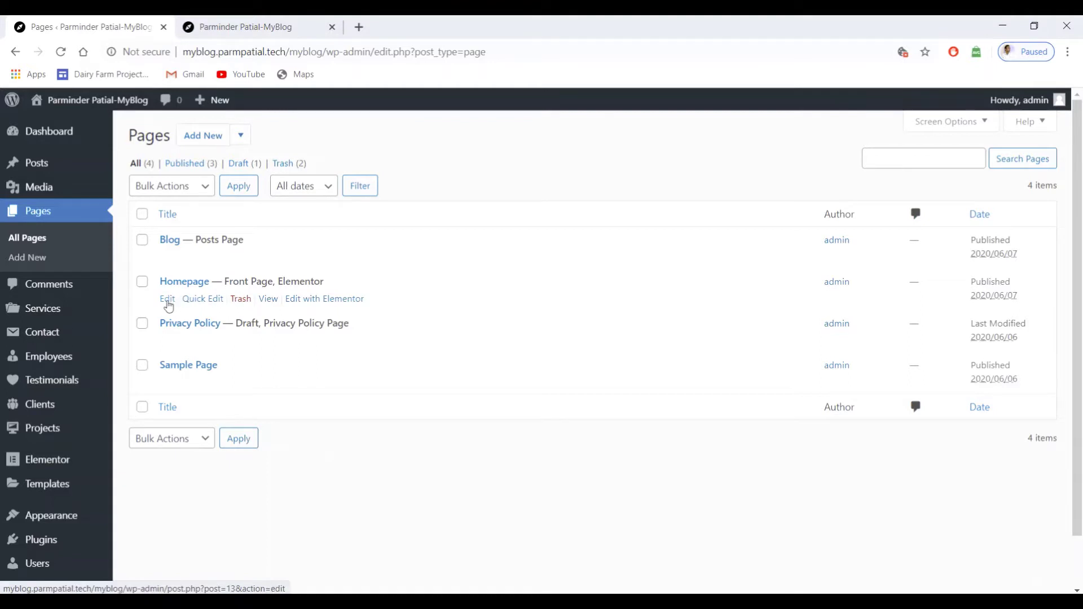
right_click(310, 303)
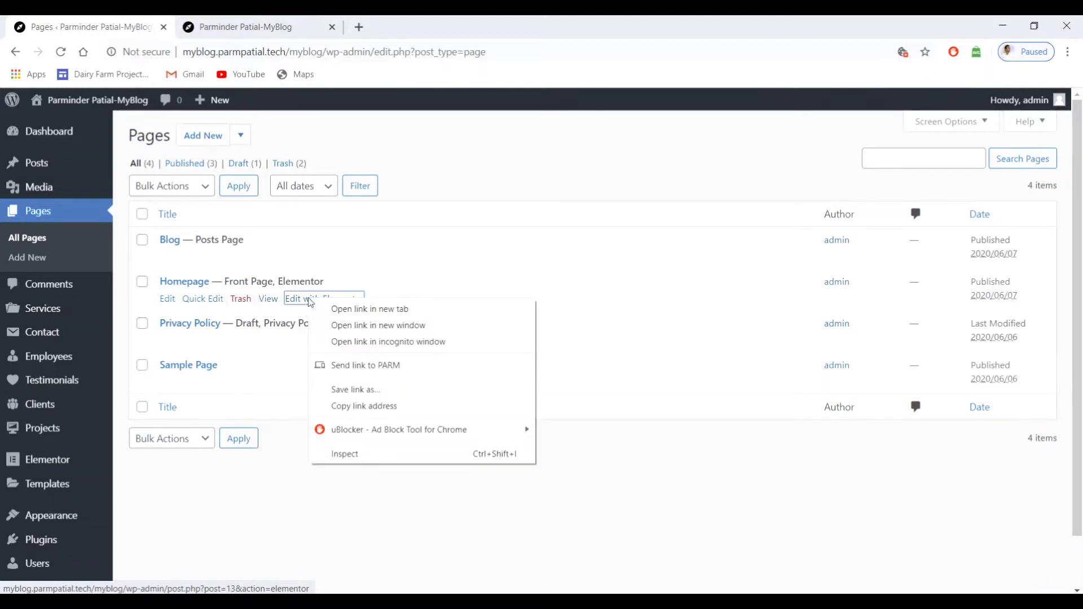
click(349, 315)
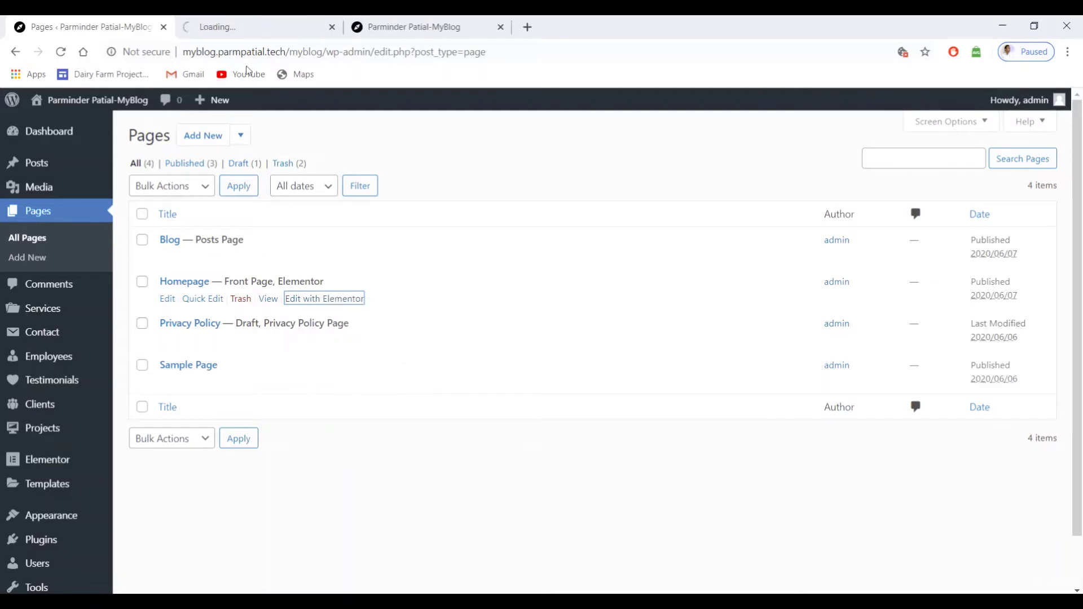
click(246, 33)
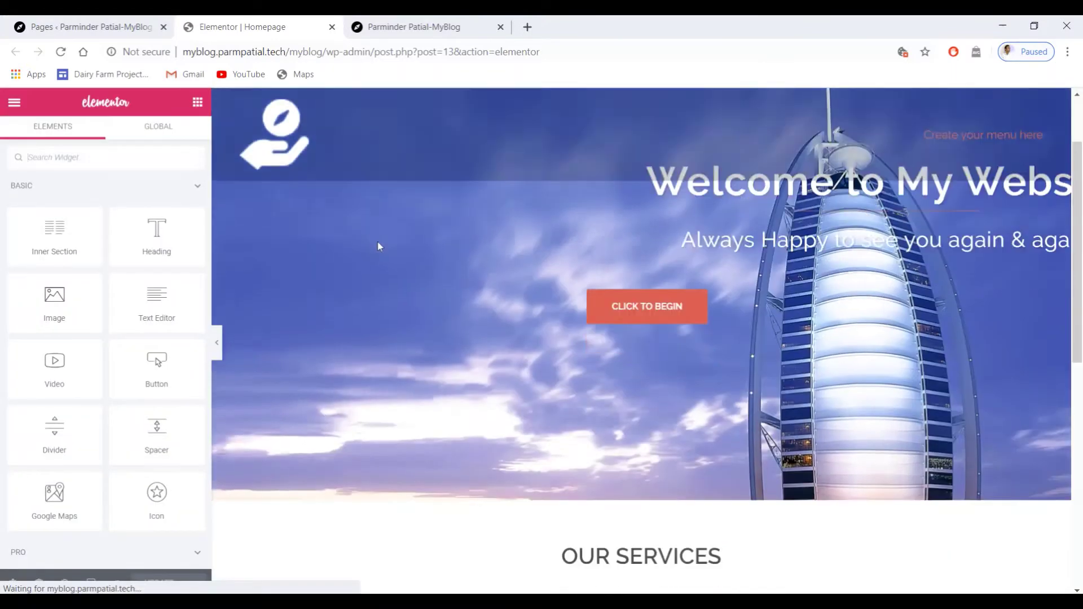
Step: Add a single-column section below the Our Services section and set its content width to Full Width
scroll(375, 245, down, 3)
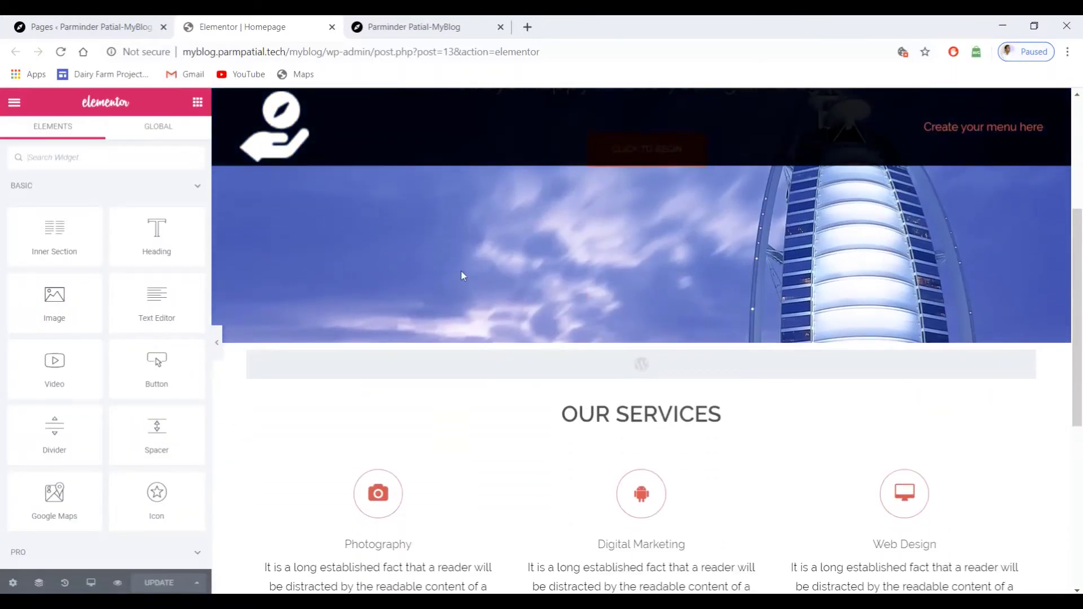
scroll(462, 276, down, 7)
scroll(492, 289, up, 4)
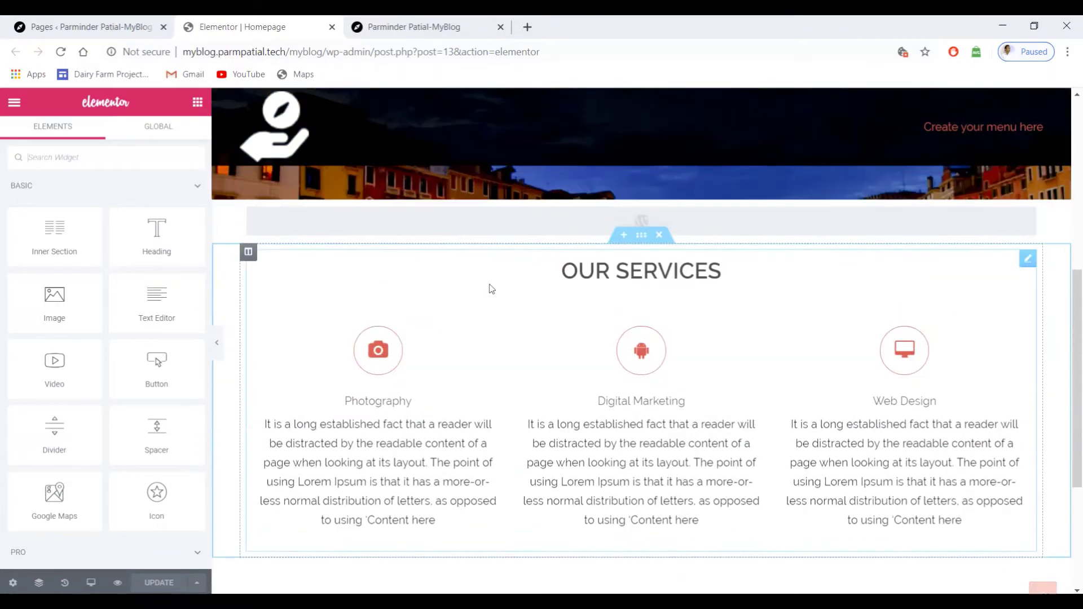
scroll(490, 282, down, 4)
scroll(496, 304, up, 4)
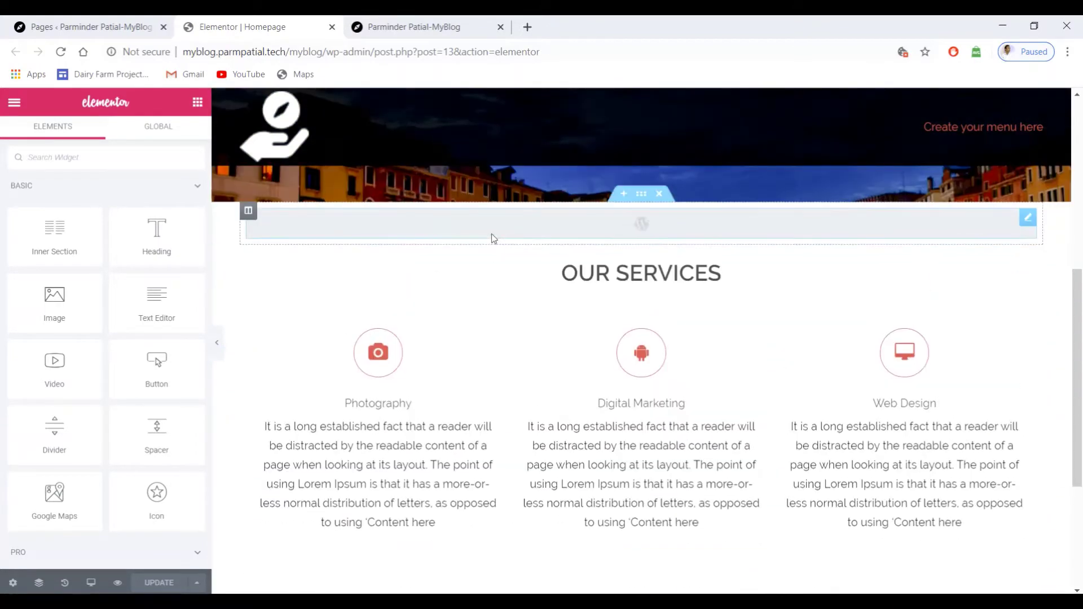
scroll(492, 233, down, 4)
scroll(510, 329, up, 3)
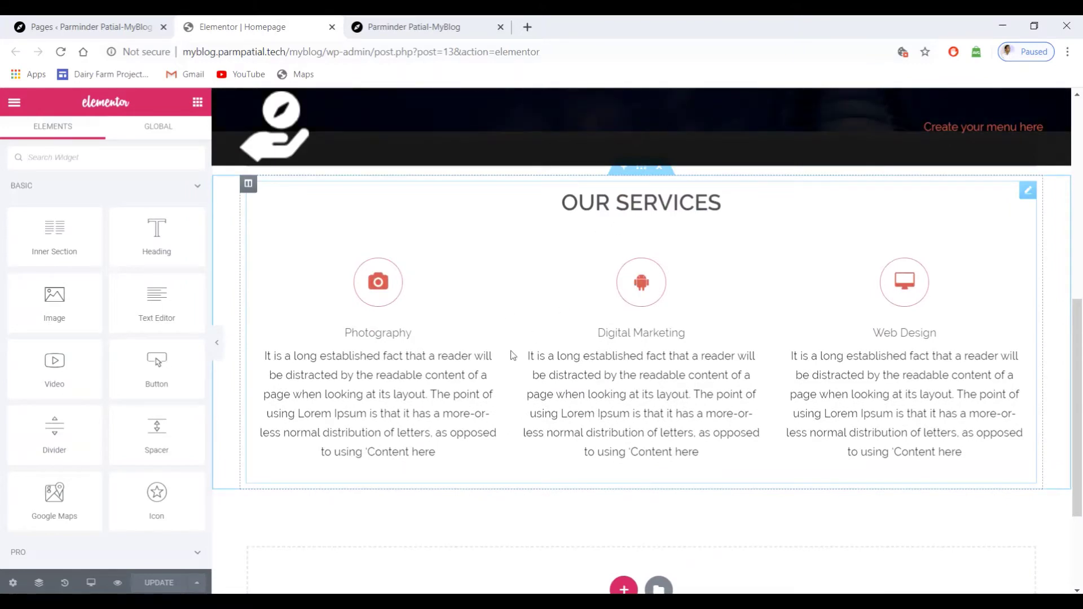
scroll(511, 357, down, 3)
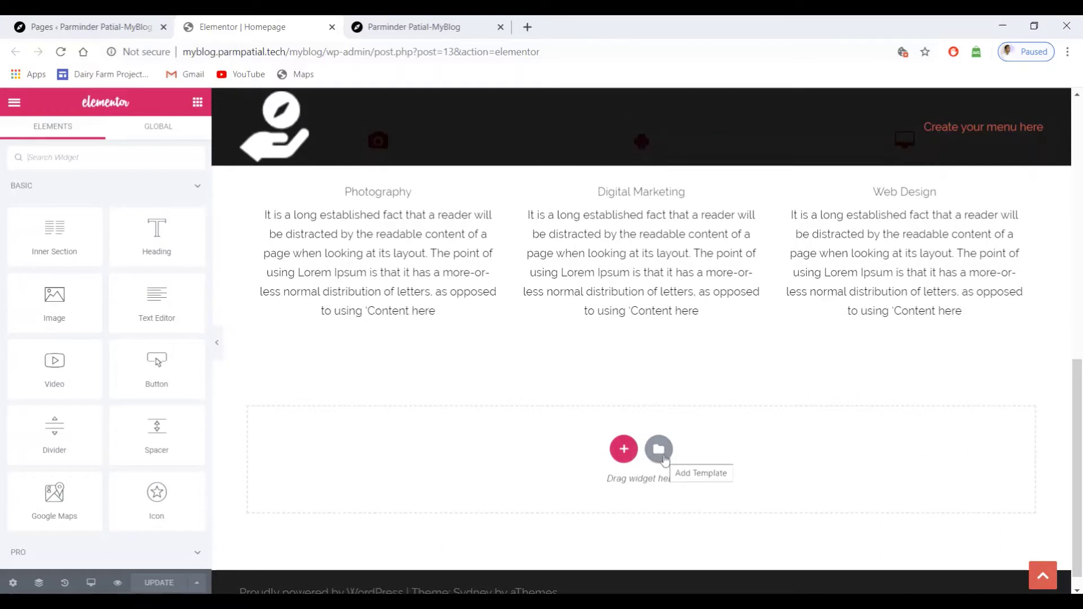
click(623, 451)
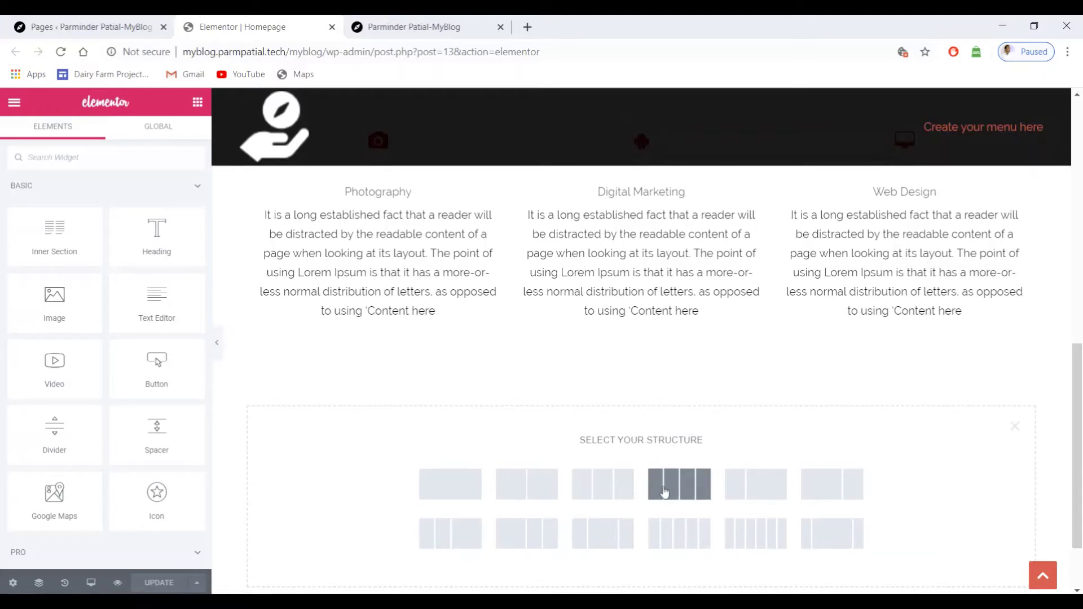
click(452, 475)
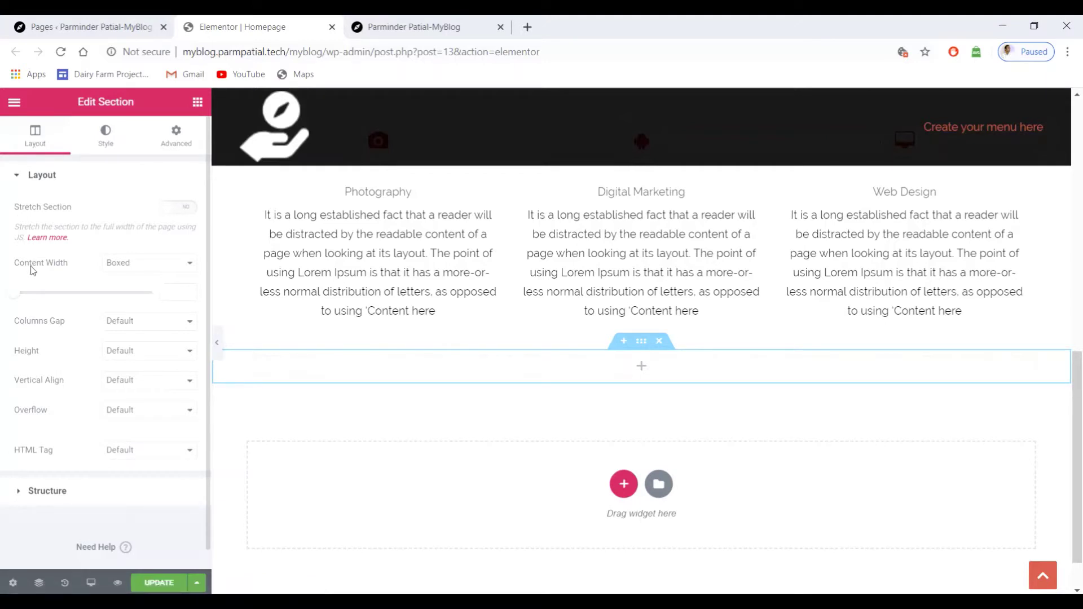
click(147, 267)
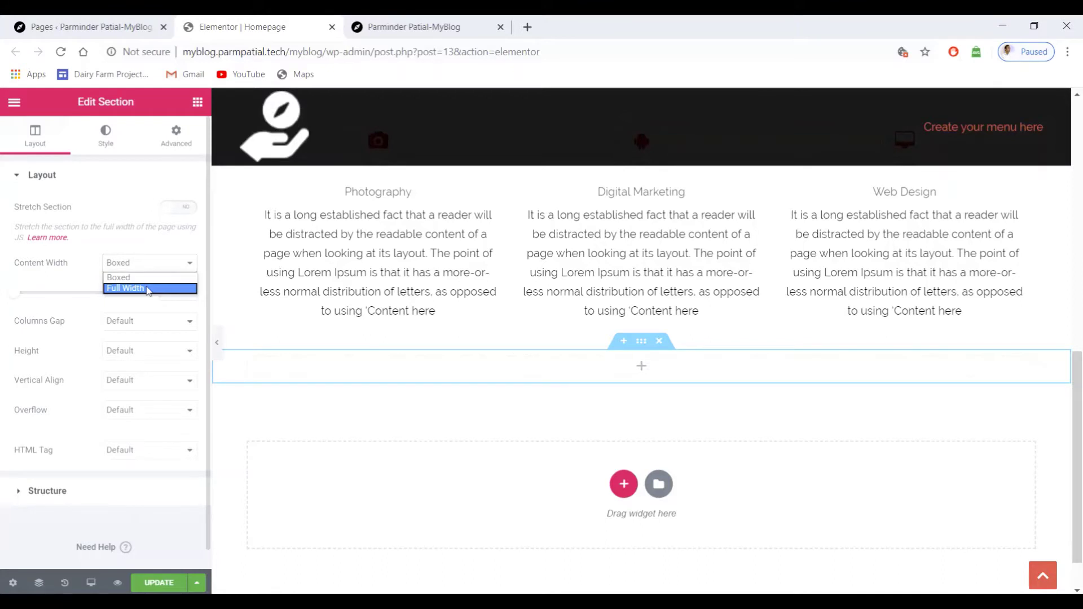
click(147, 288)
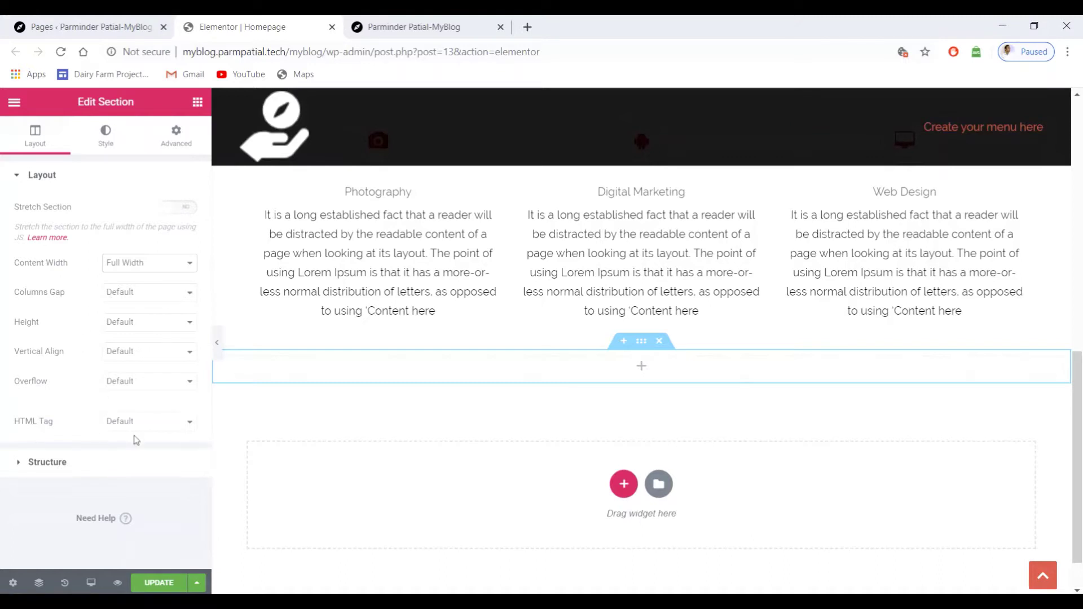
Step: Set the new section's background type for the normal state to Classic
click(104, 145)
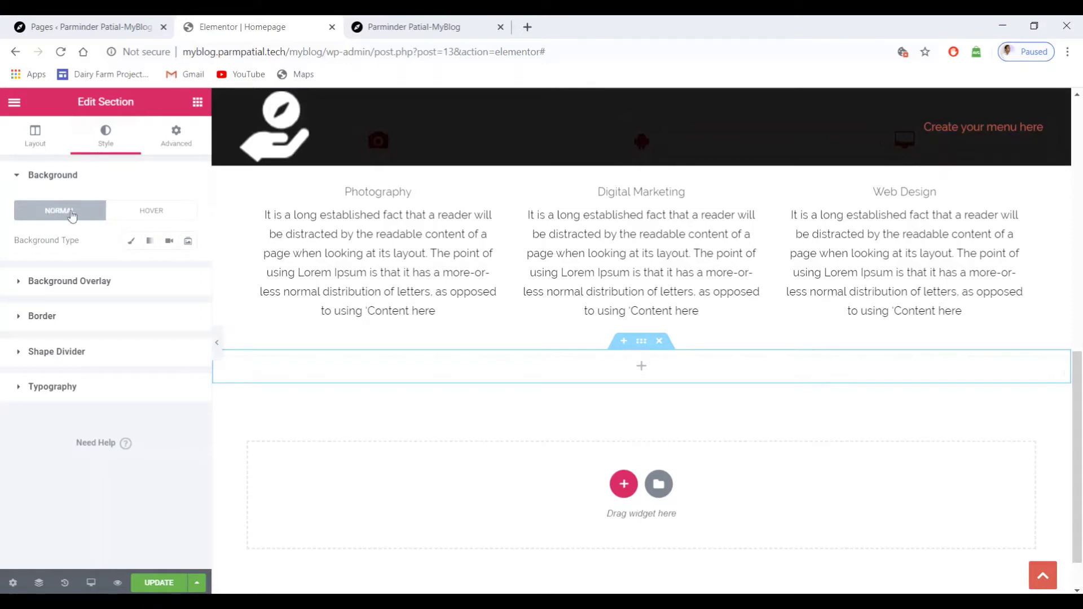
click(145, 218)
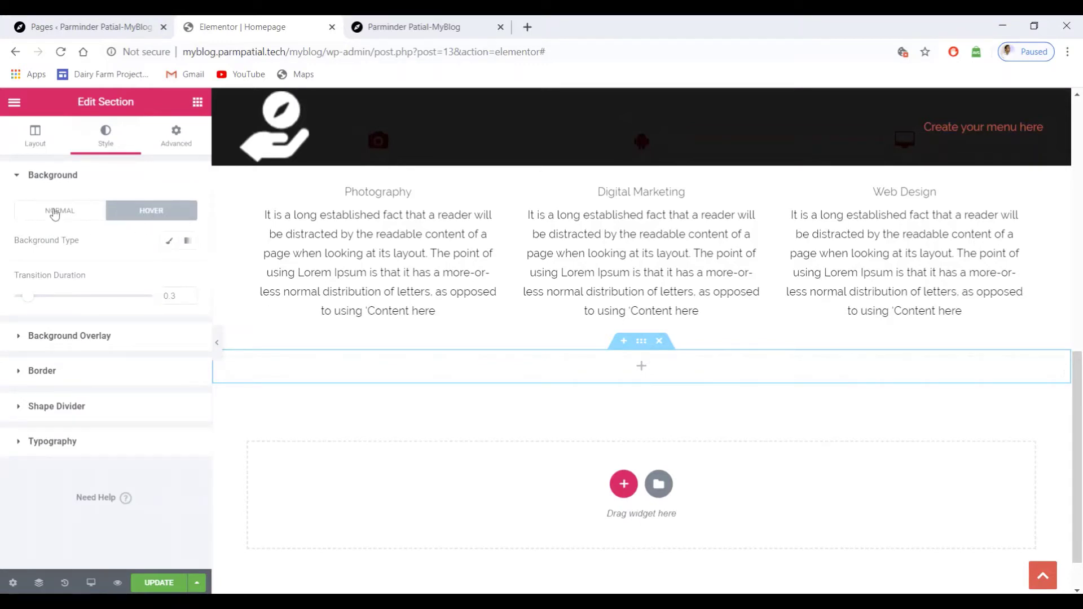
click(54, 212)
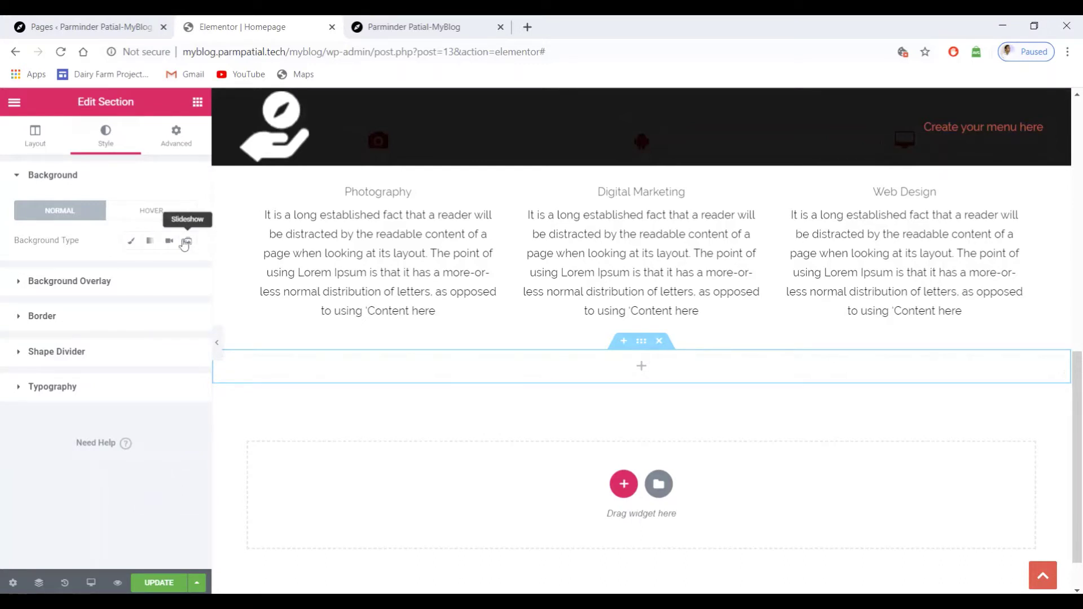
click(131, 246)
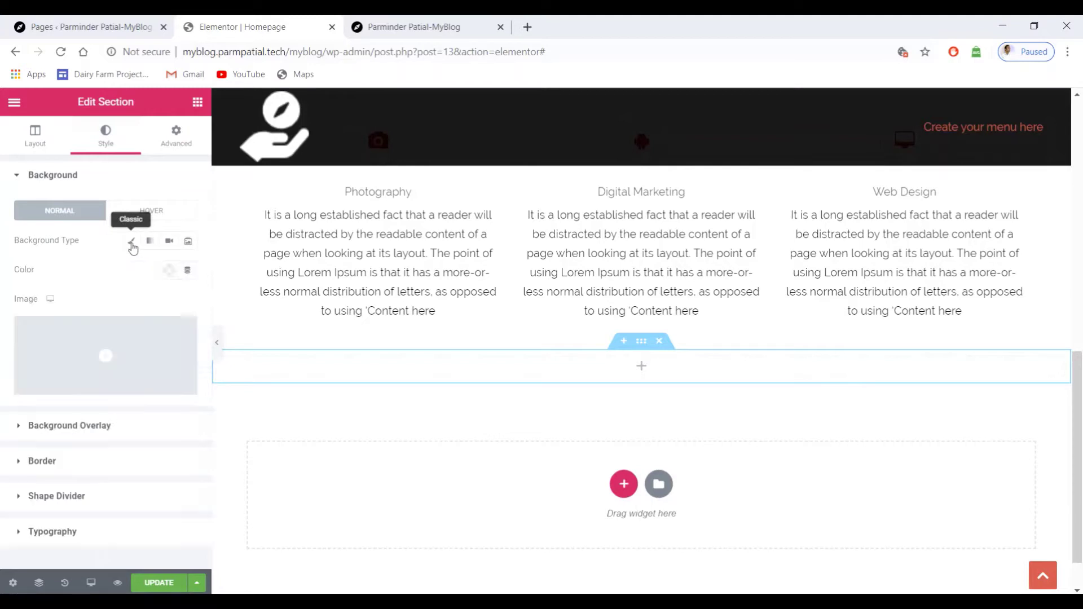
Step: Insert the pale abstract painting with orange and blue spots from the media library as the section's background image
click(106, 360)
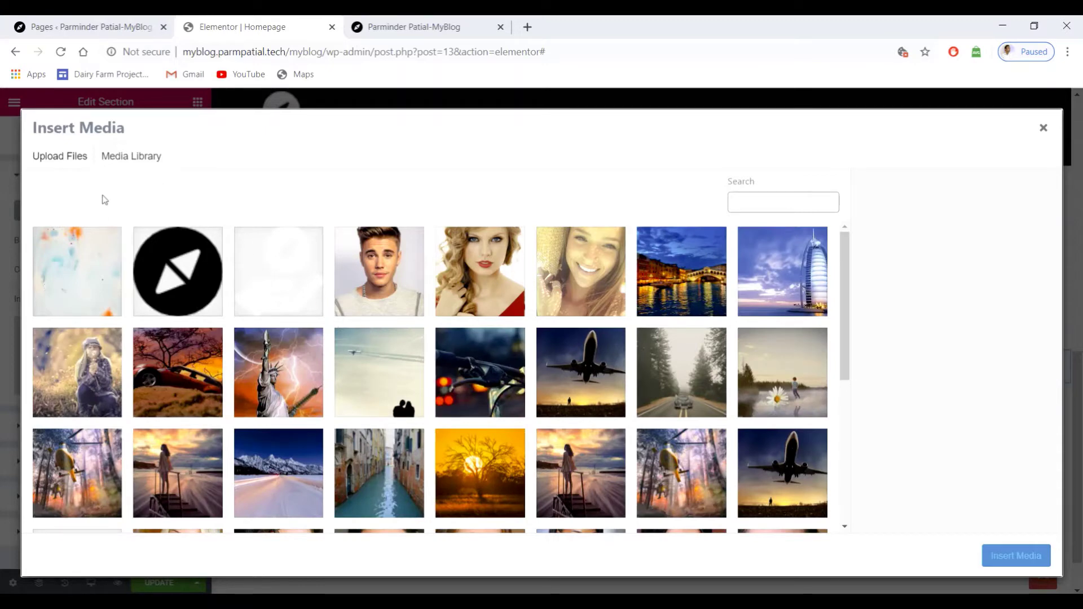
click(59, 163)
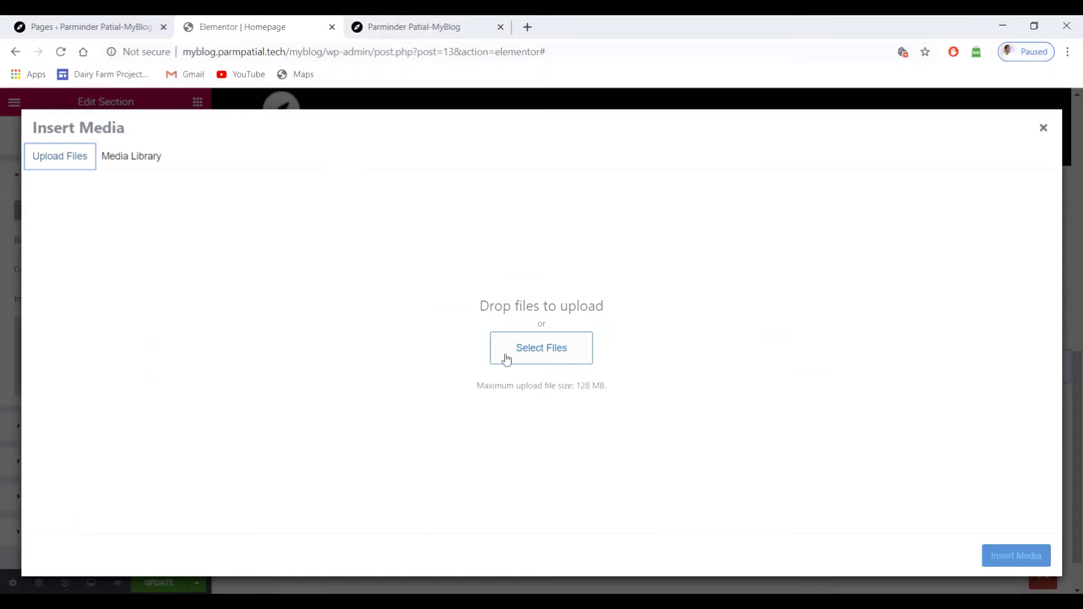
click(127, 163)
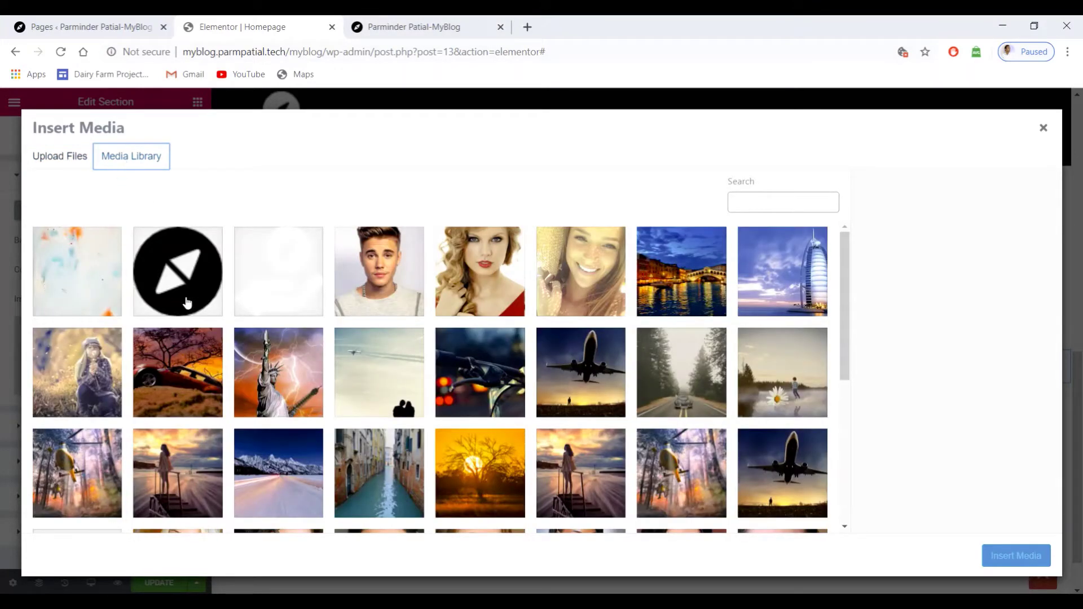
scroll(513, 370, down, 4)
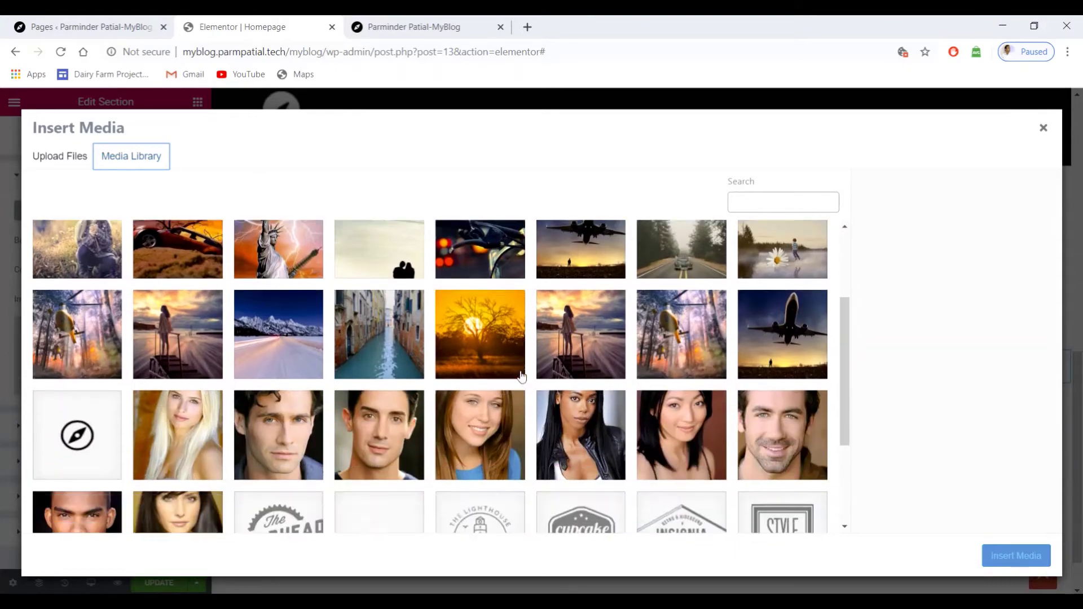
scroll(513, 370, down, 2)
scroll(511, 361, up, 5)
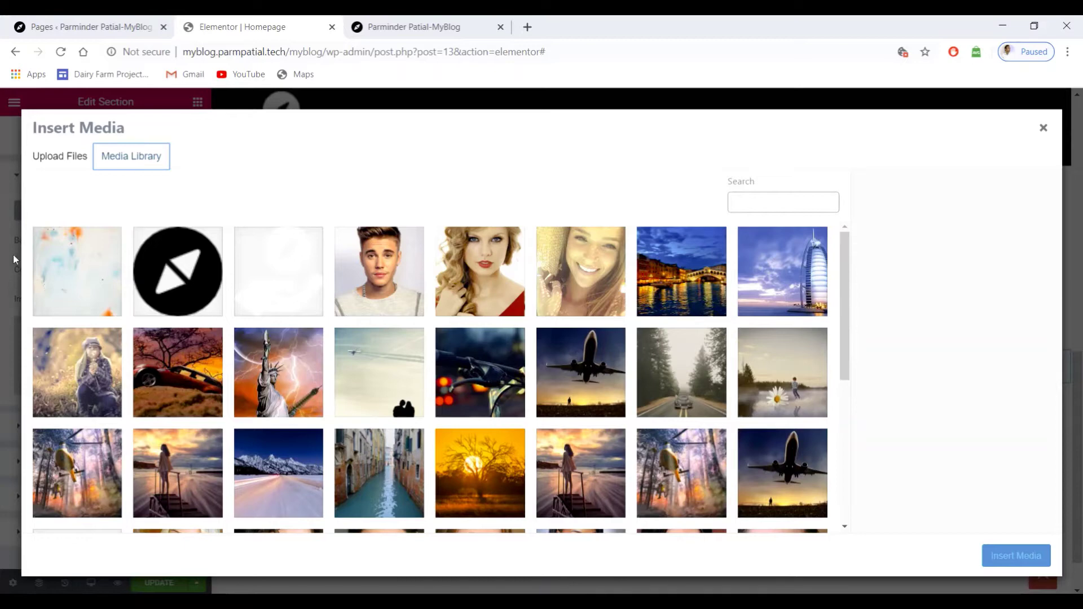
click(78, 276)
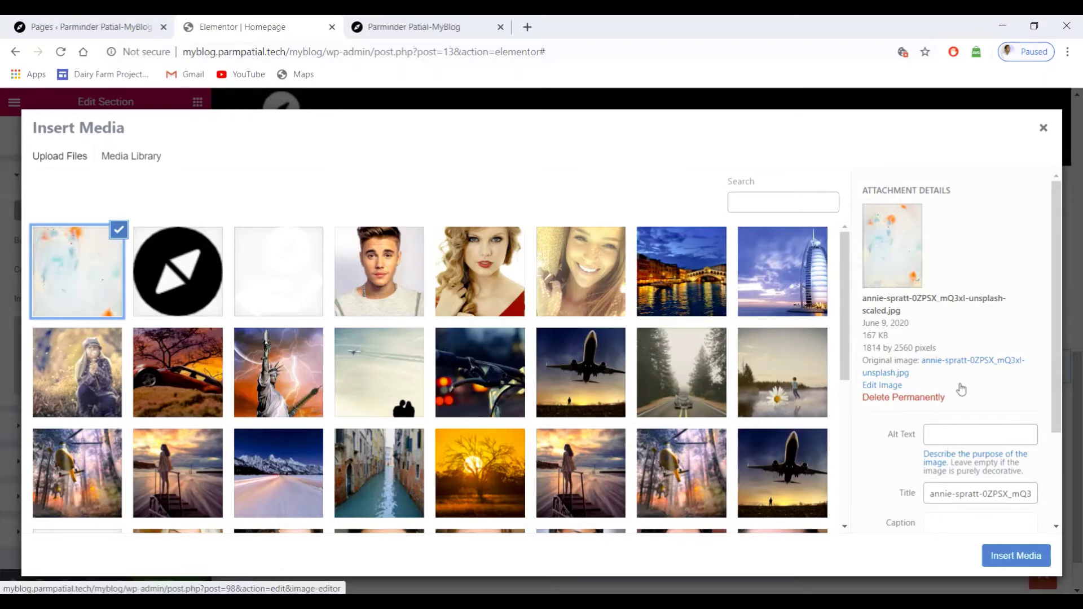
click(1016, 555)
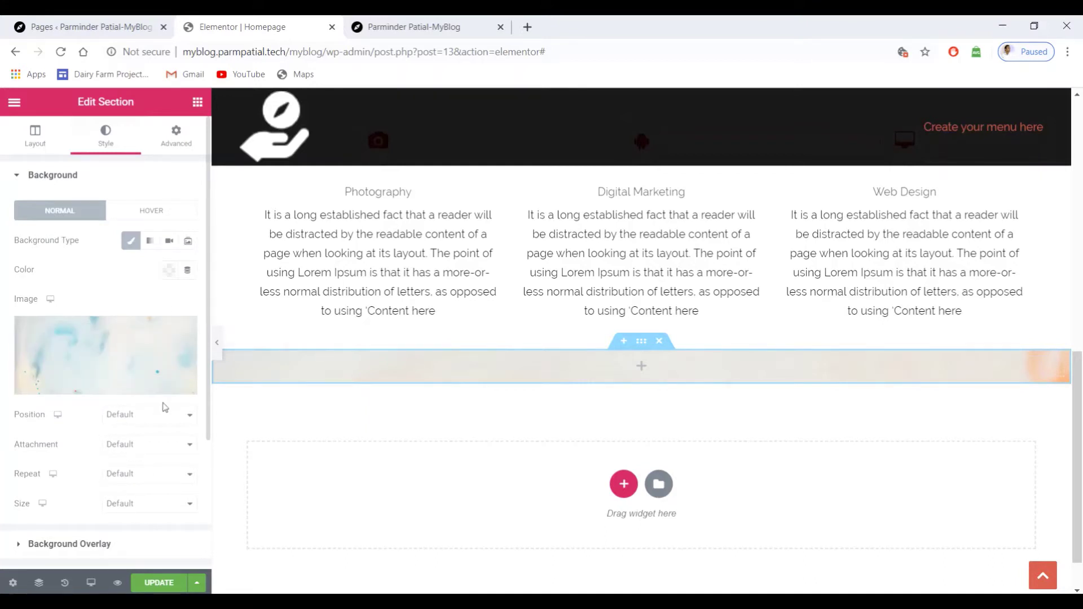
Step: Set the section's padding to 1 px on every side and unlink the four padding values
click(177, 145)
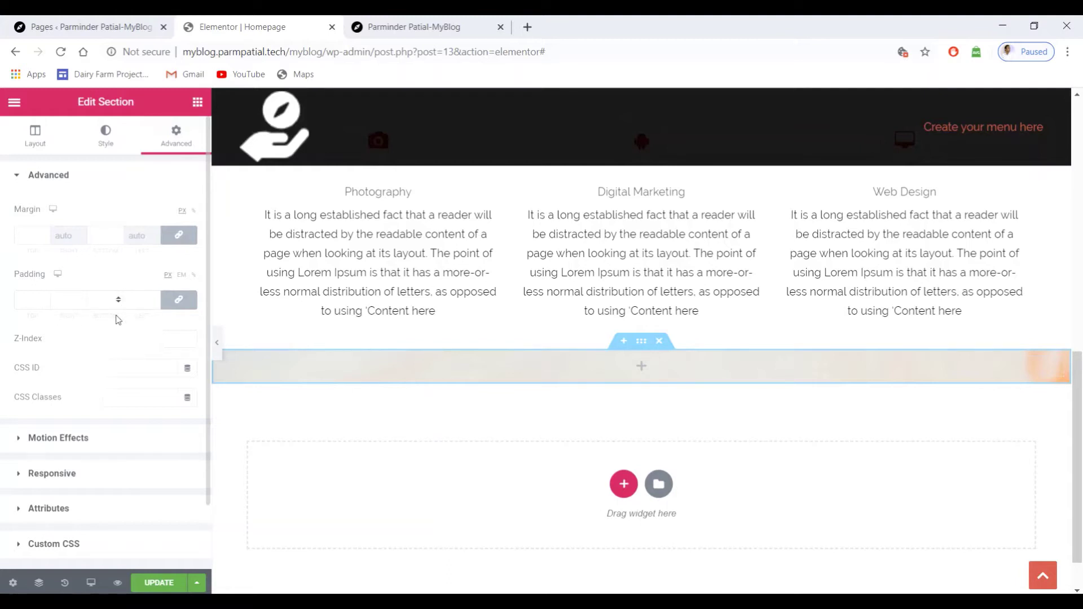
click(35, 302)
text(1)
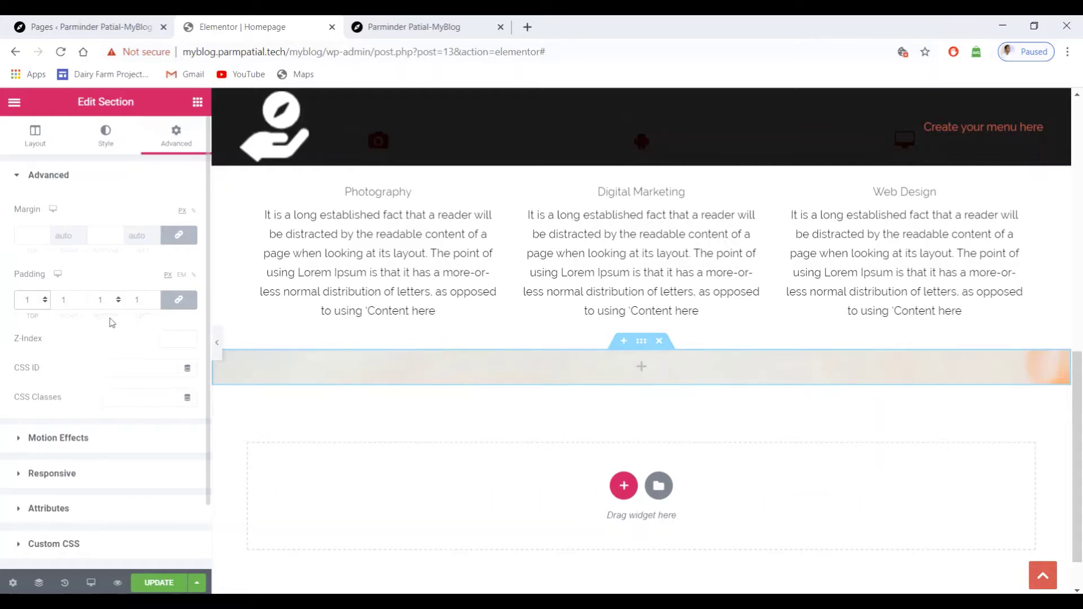
click(177, 300)
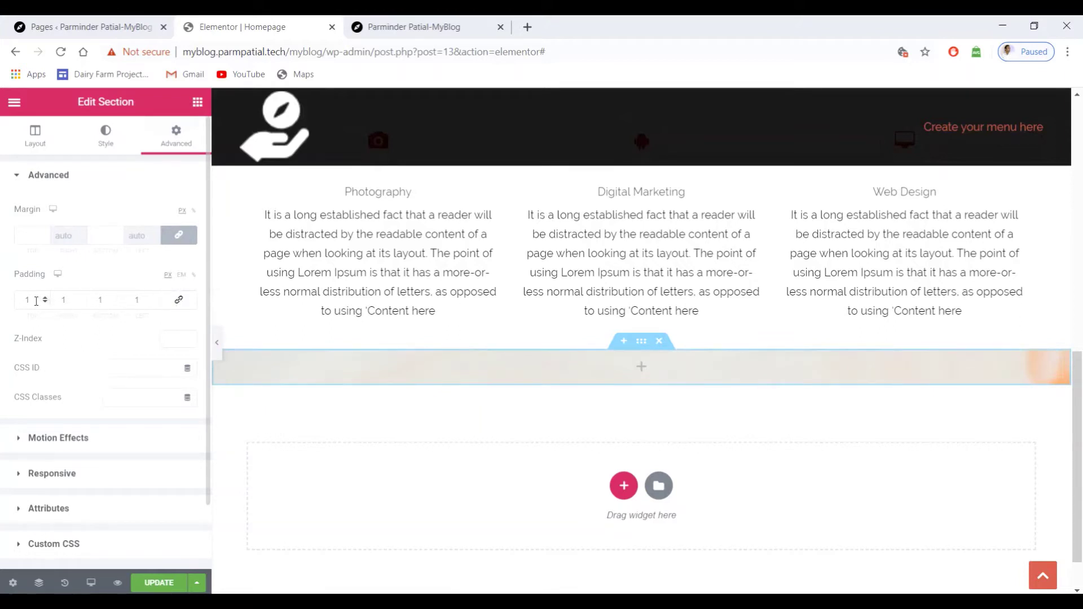
Step: Set the section's padding to 50 px at top and bottom and 0 px at right and left, and update the page
double_click(22, 301)
text(50)
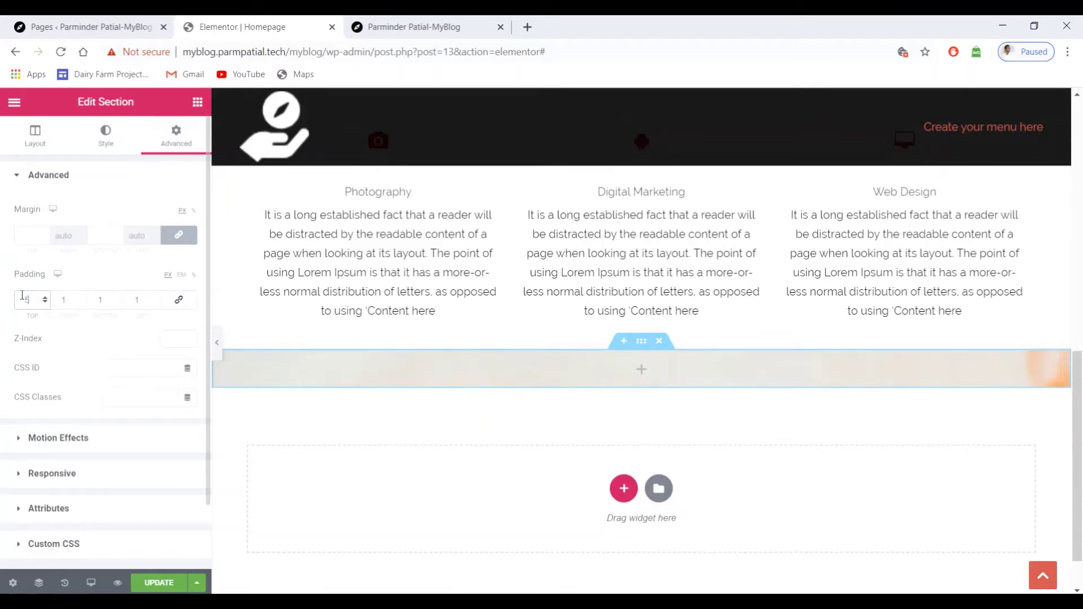
click(66, 301)
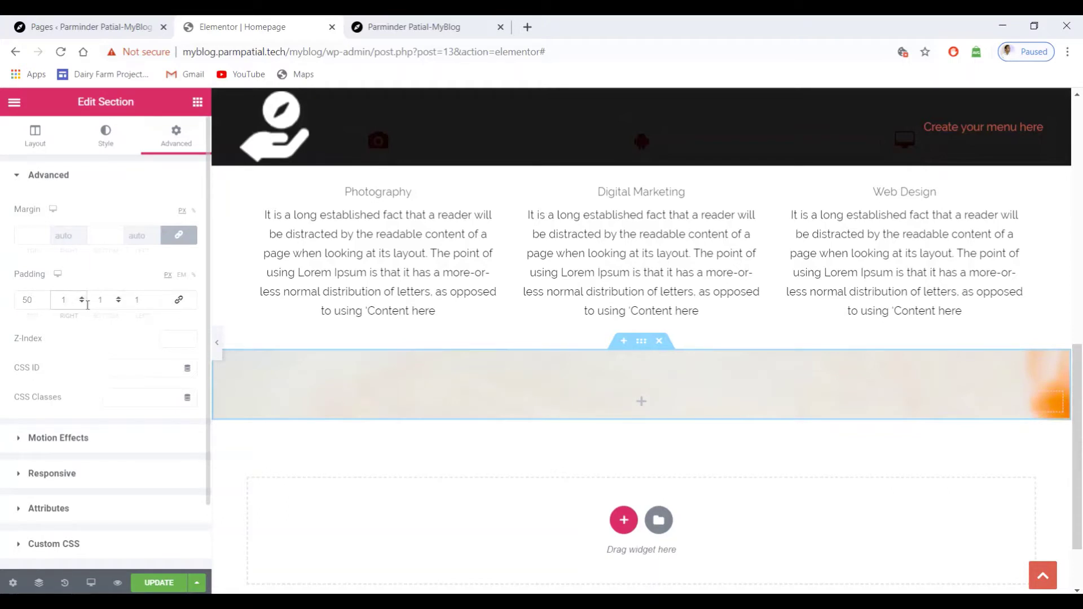
click(82, 303)
drag(108, 301, 95, 303)
text(50)
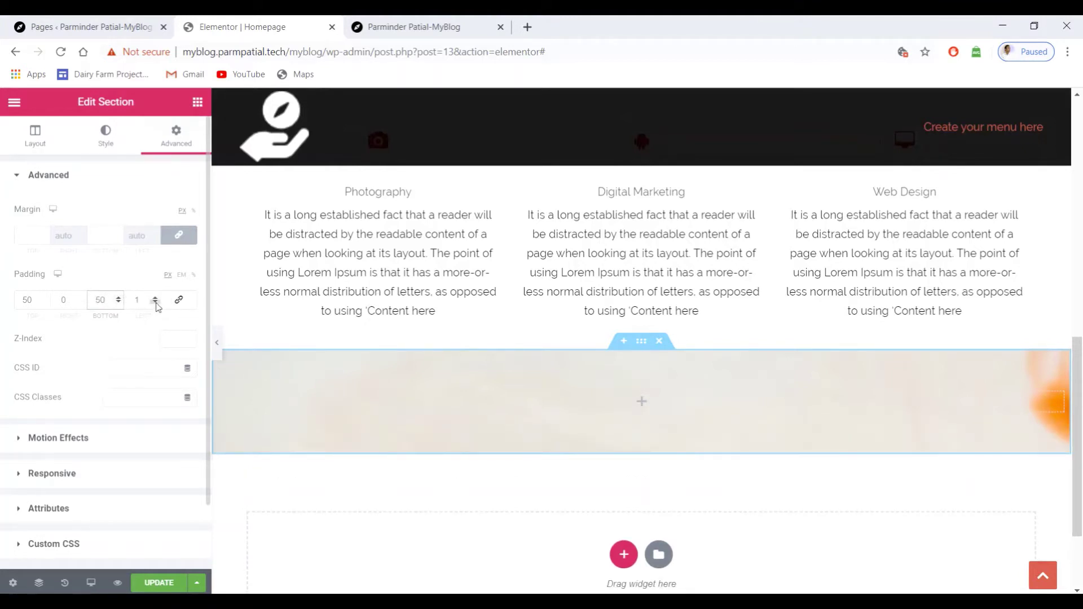
click(156, 303)
scroll(105, 359, down, 1)
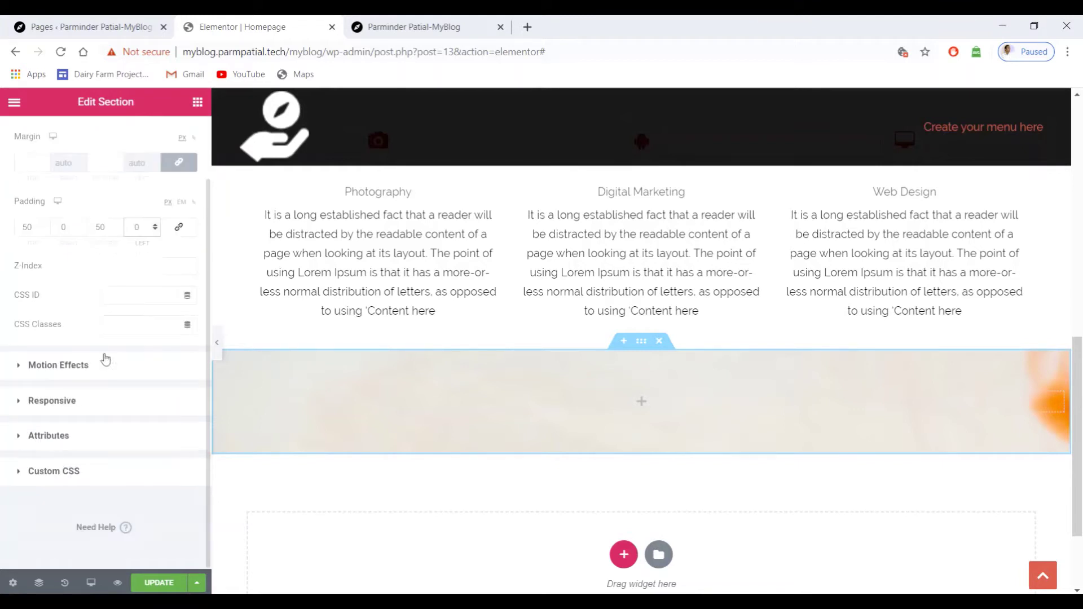
click(160, 584)
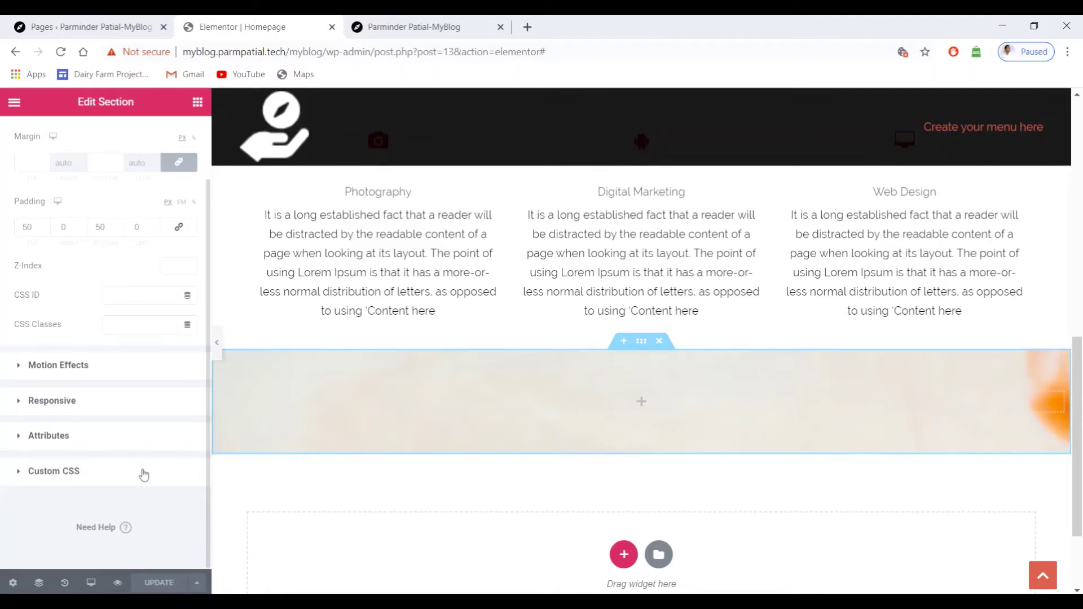
Step: Add a Heading widget inside the new background-image section
click(643, 403)
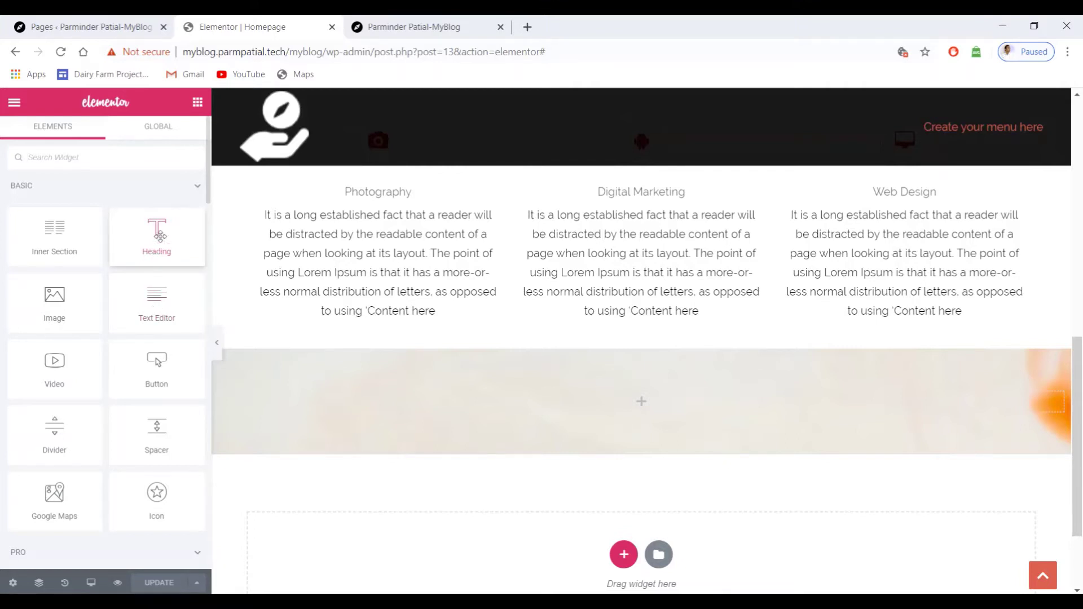
drag(161, 243, 645, 395)
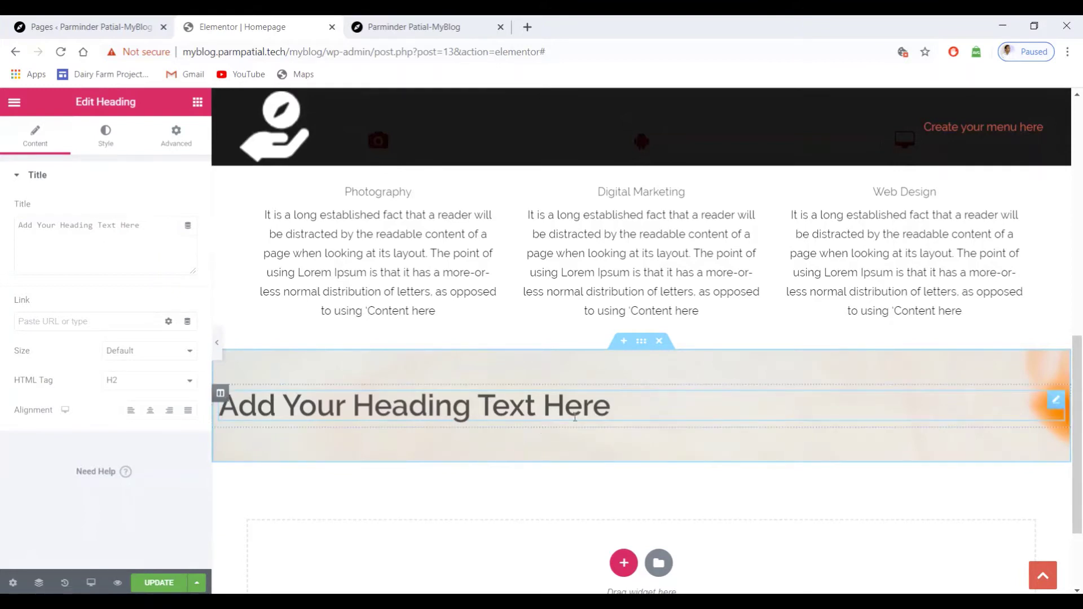
Step: Change the heading's title to "Find more about us" and center-align it
click(540, 400)
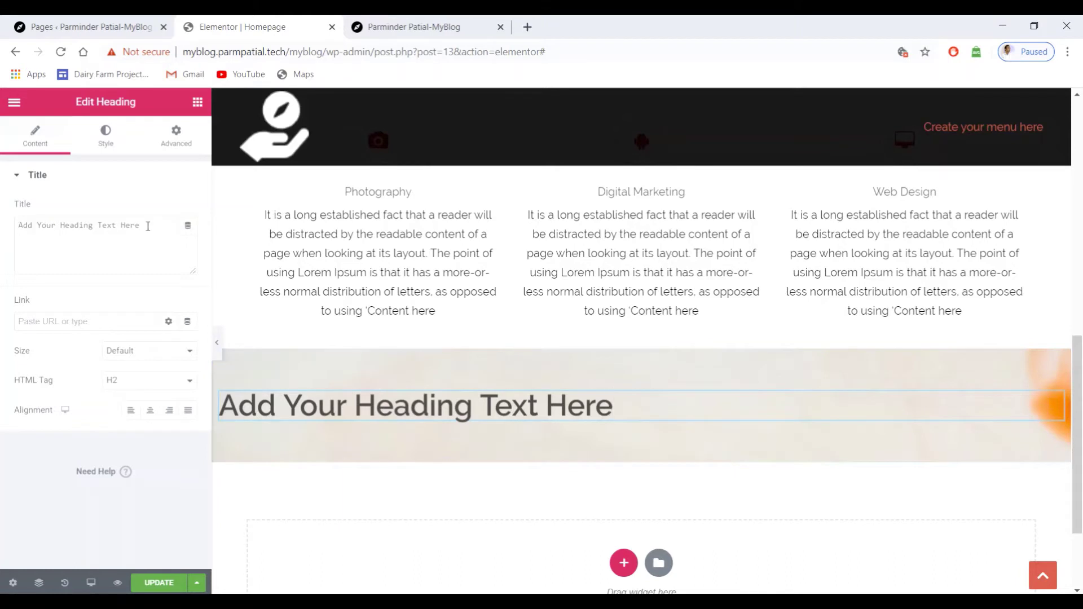
drag(140, 226, 20, 226)
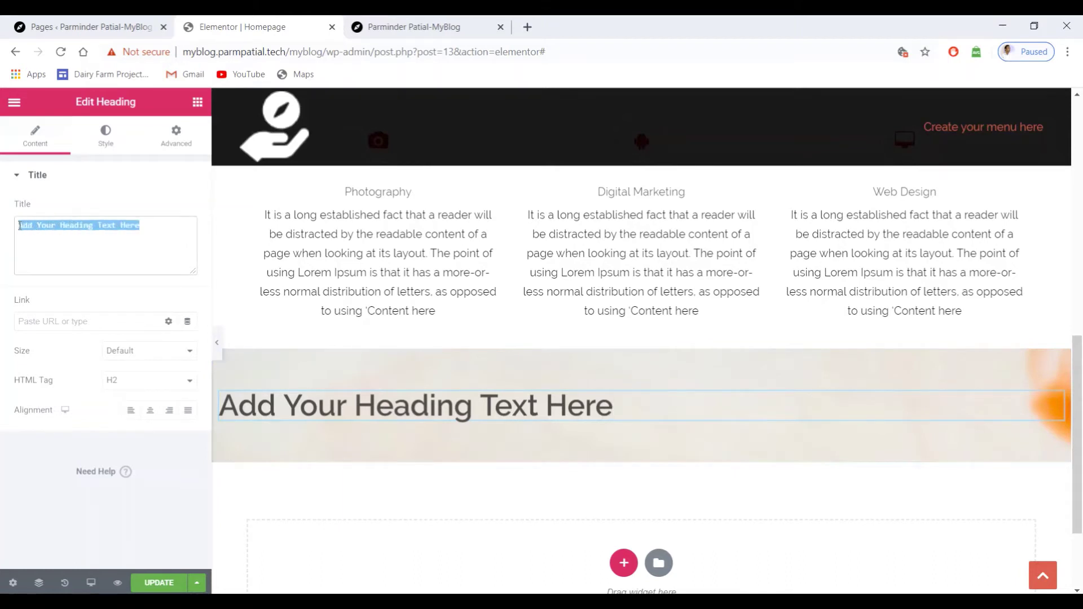
text(F)
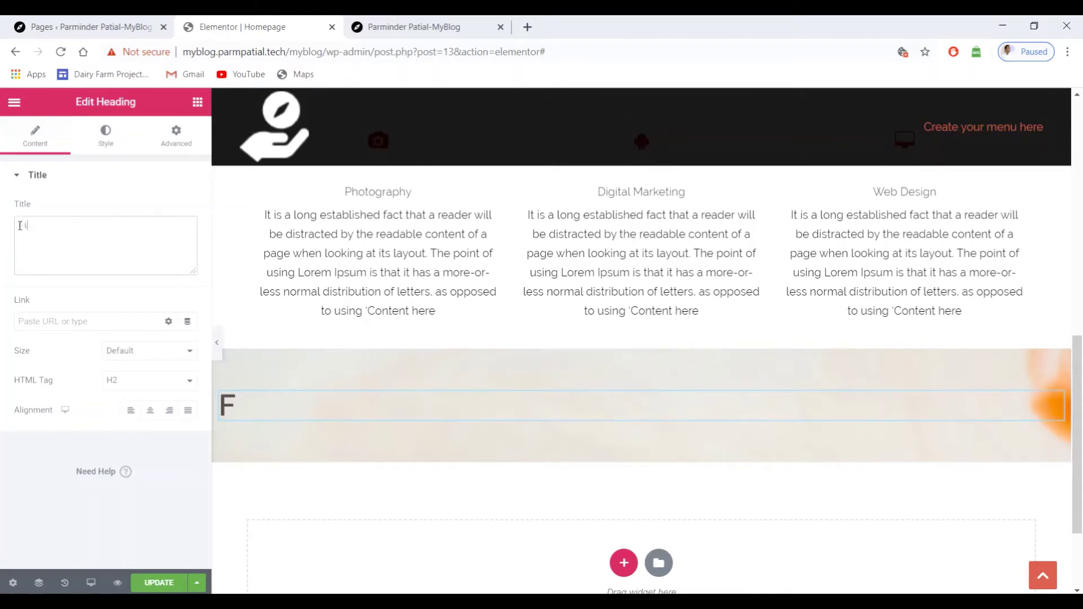
text(ind more )
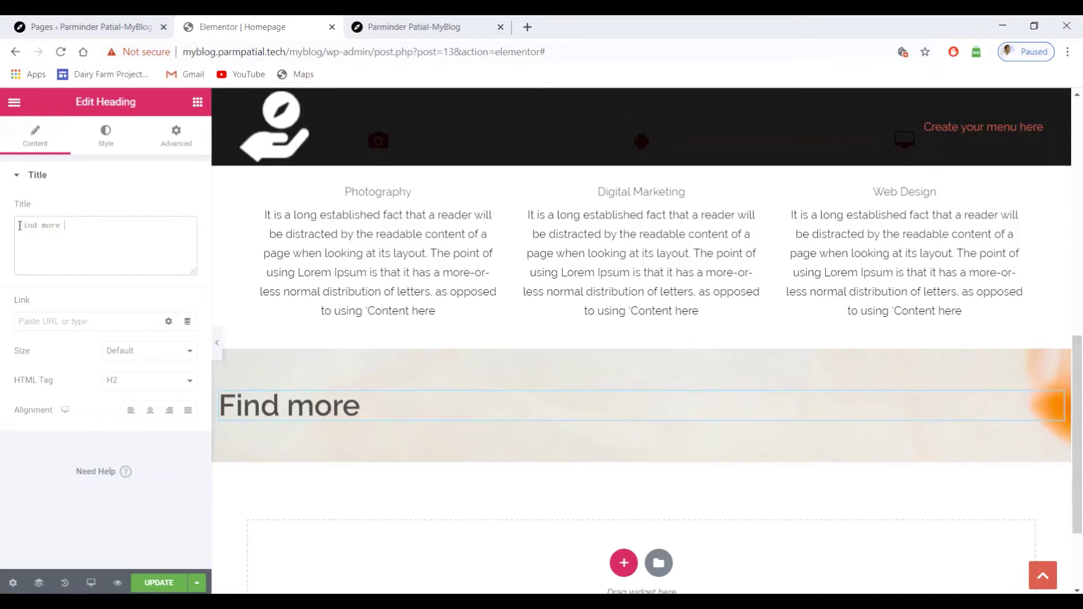
text(about us)
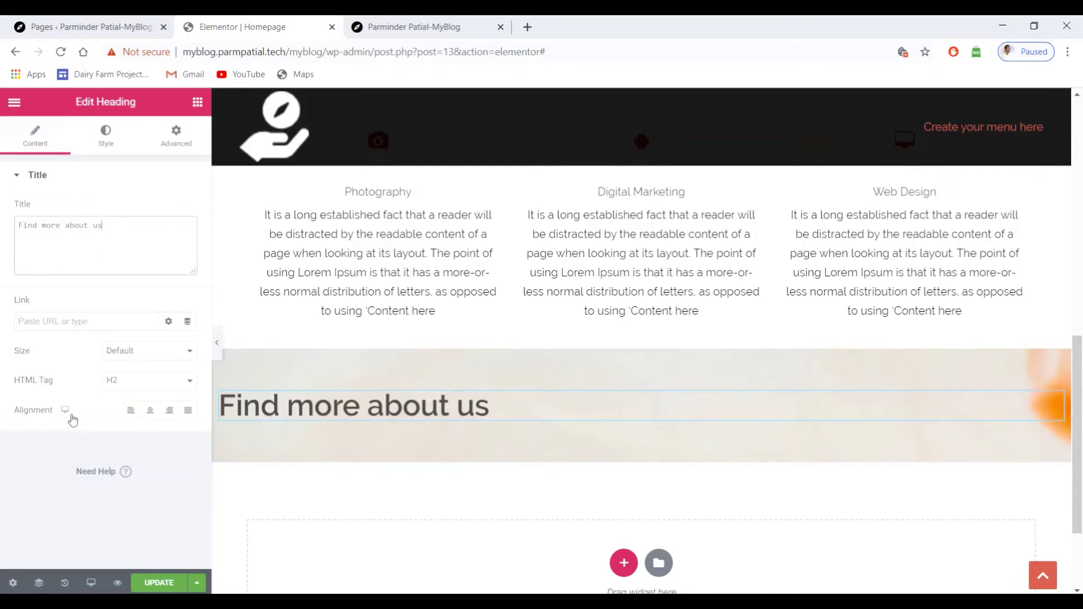
click(151, 416)
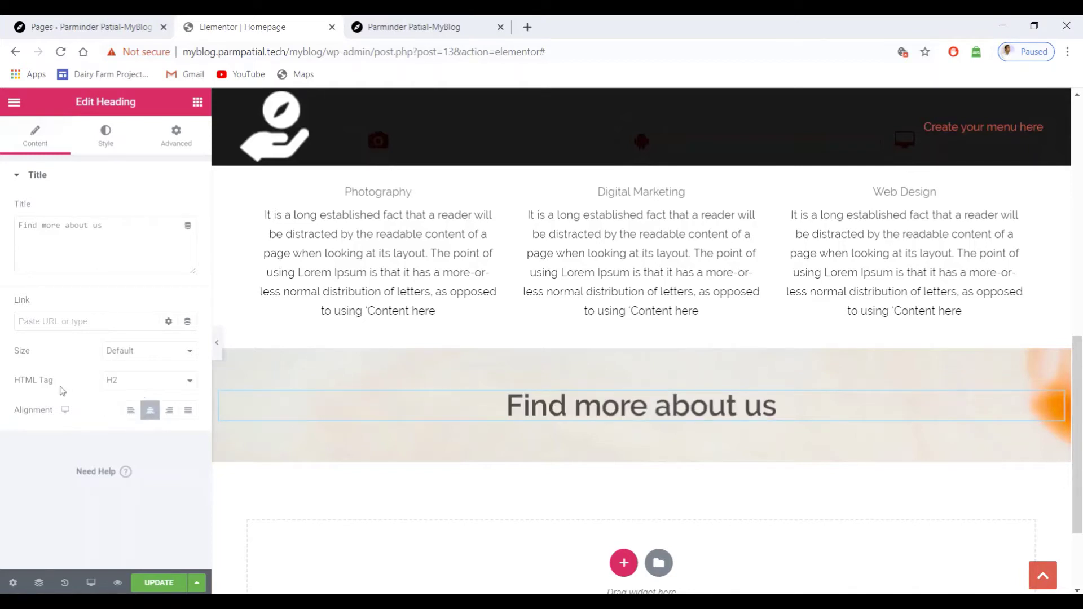
Step: Try the XL size on the "Find more about us" heading and settle on XXL
click(149, 353)
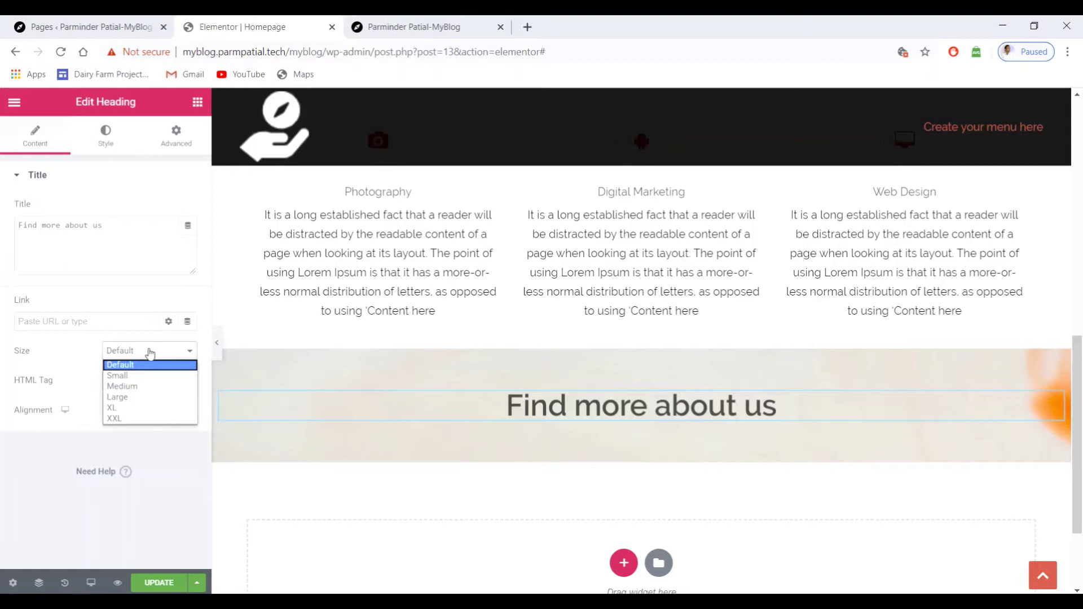
click(133, 409)
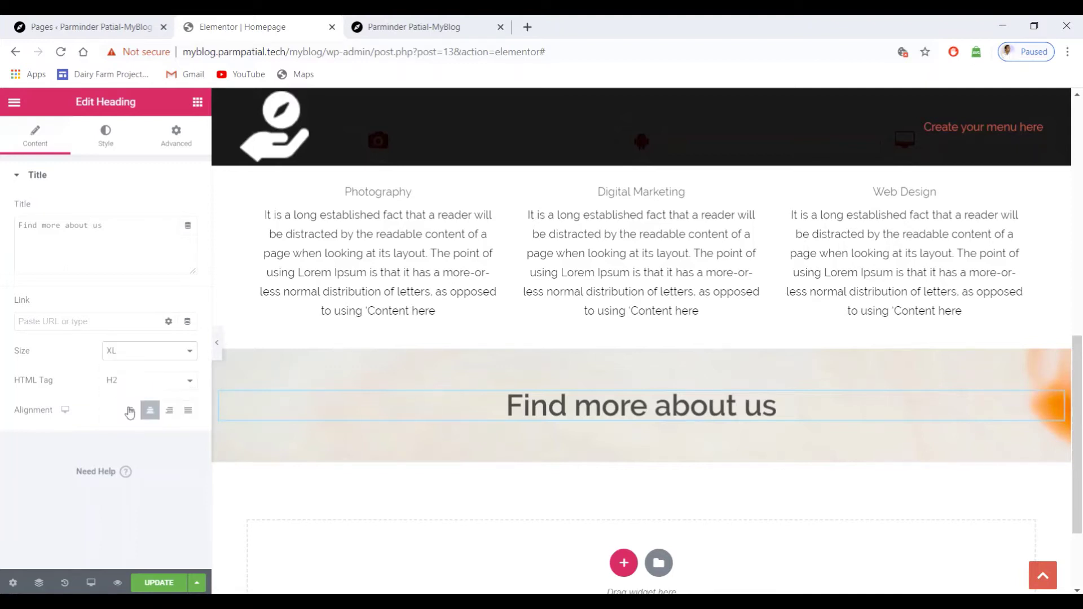
click(133, 353)
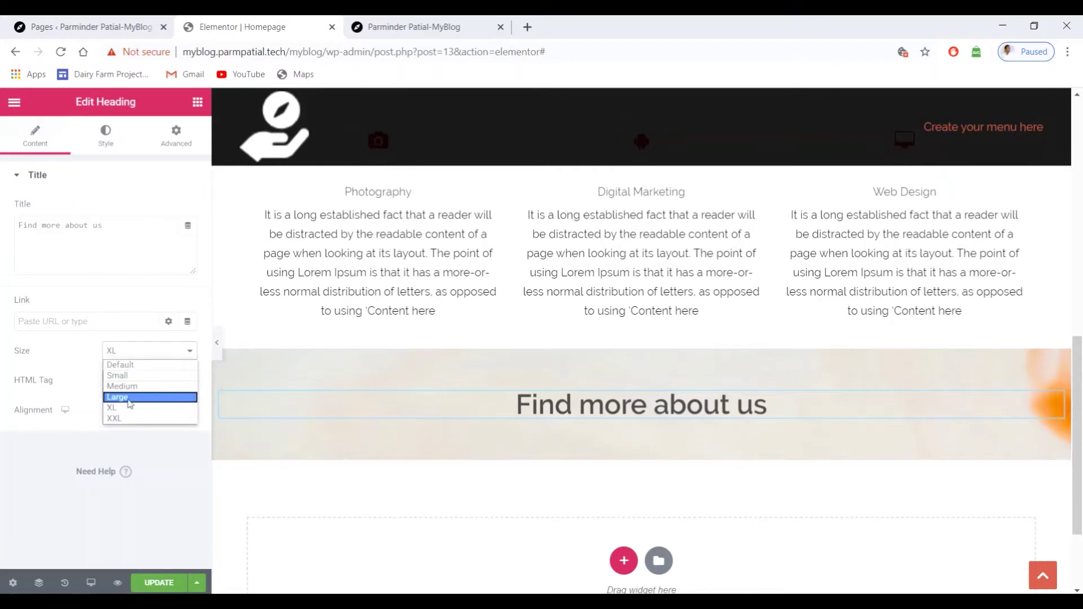
click(127, 419)
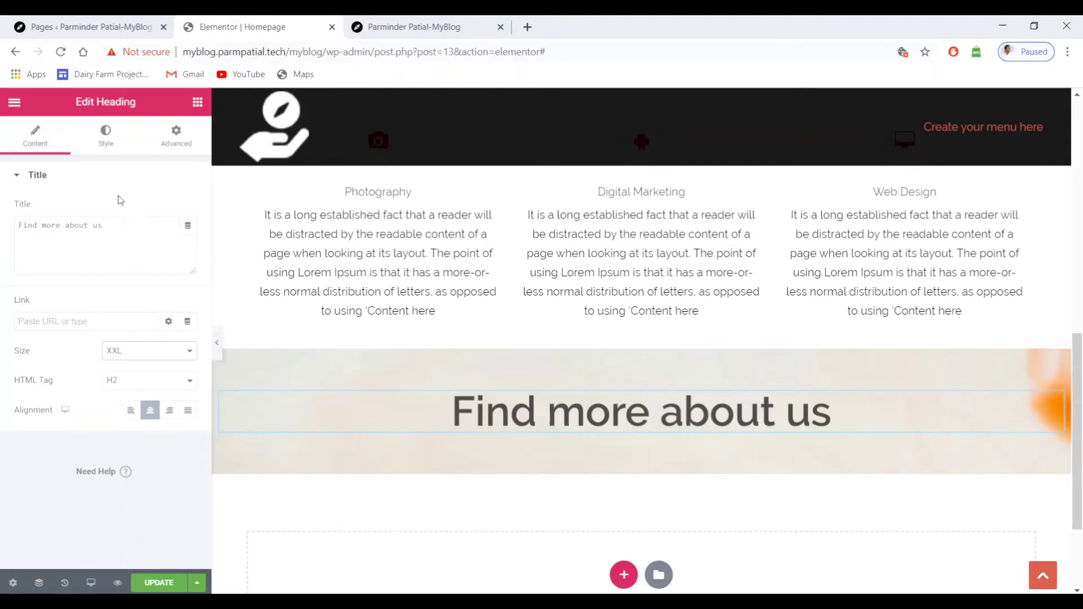
Step: Set the heading's text color to red (#DC1717)
click(105, 139)
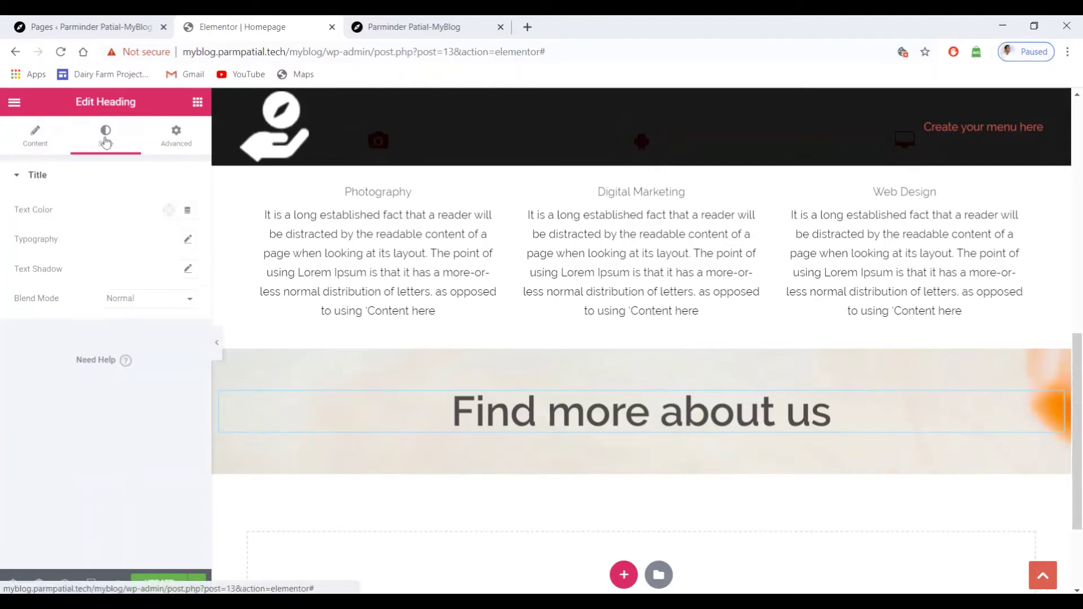
click(168, 214)
click(240, 281)
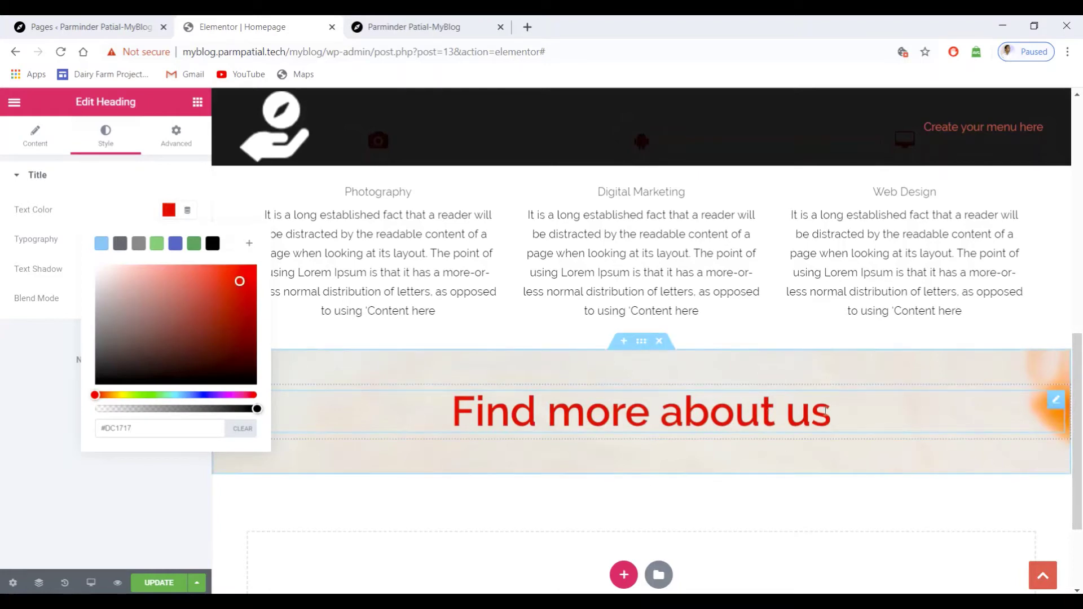
click(13, 388)
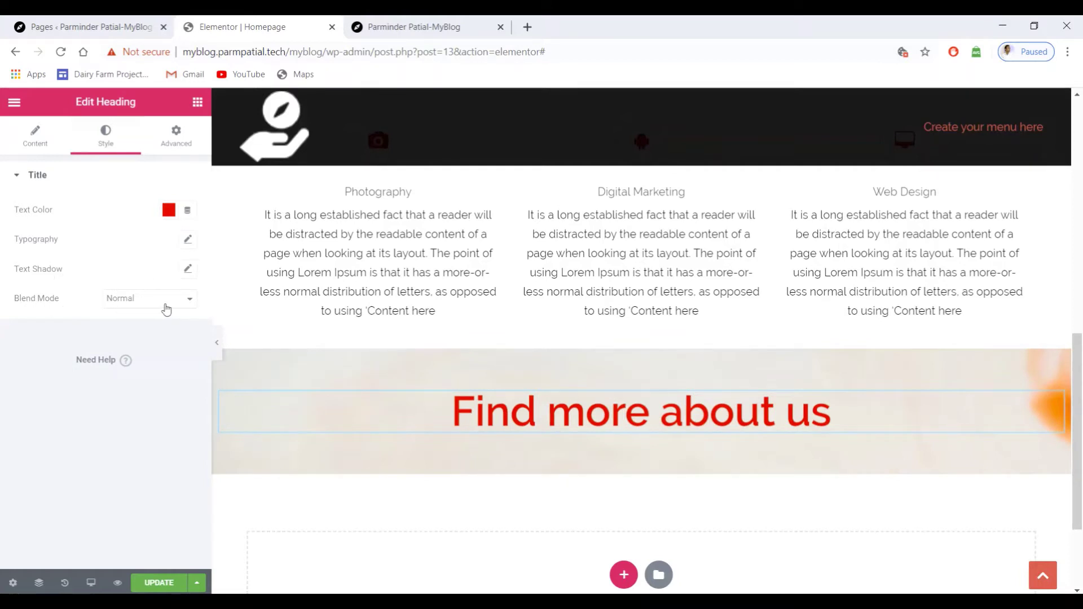
Step: Unlink the heading's padding values, set 5 px at top and bottom with 0 px at right and left, and update the page
click(176, 138)
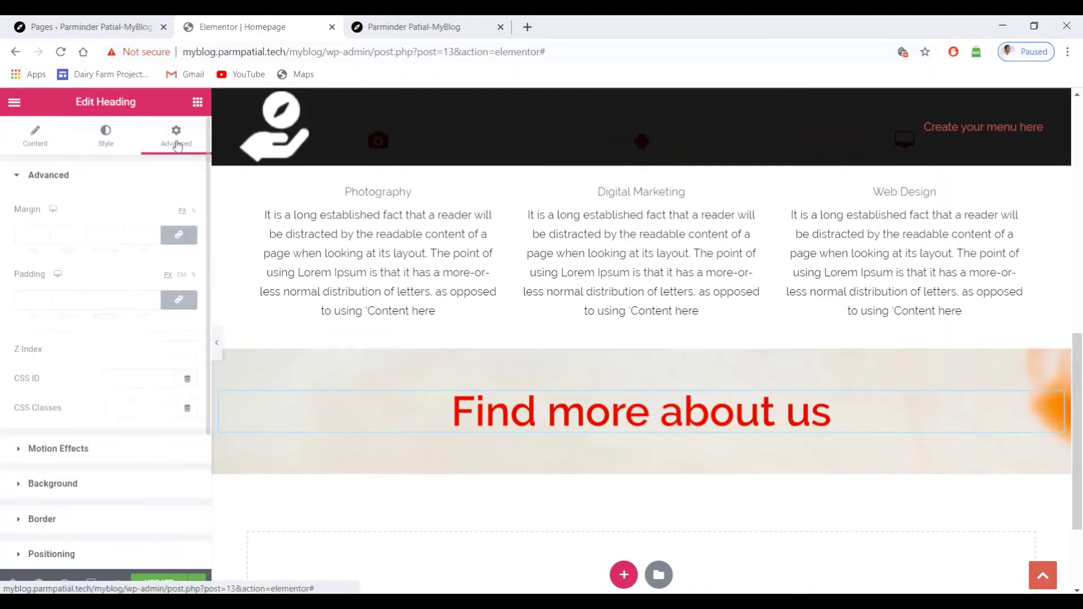
click(27, 300)
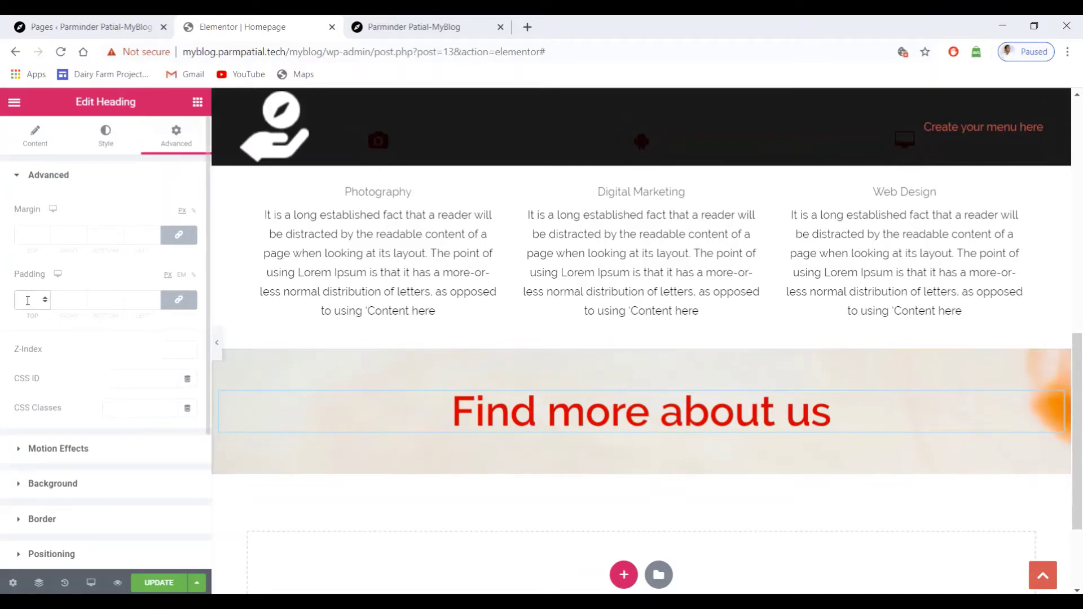
click(178, 299)
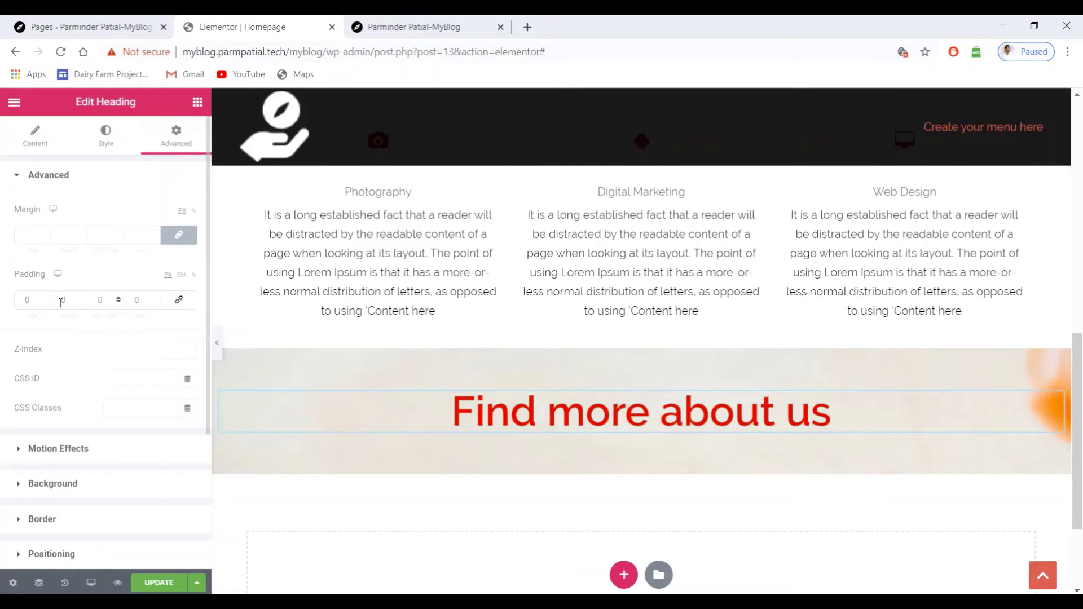
drag(38, 300, 19, 301)
text(5)
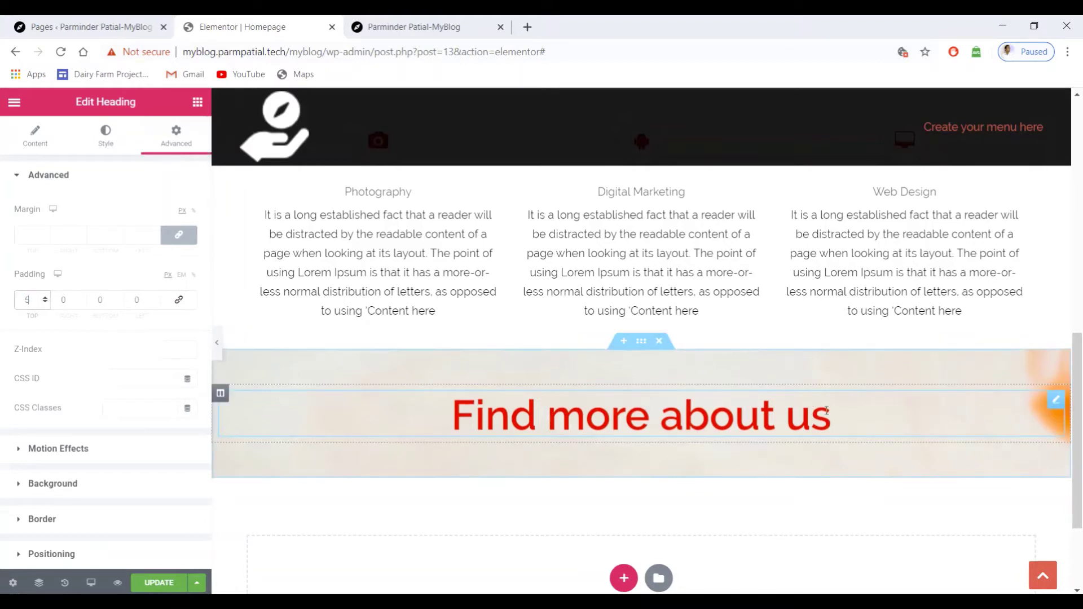
click(103, 299)
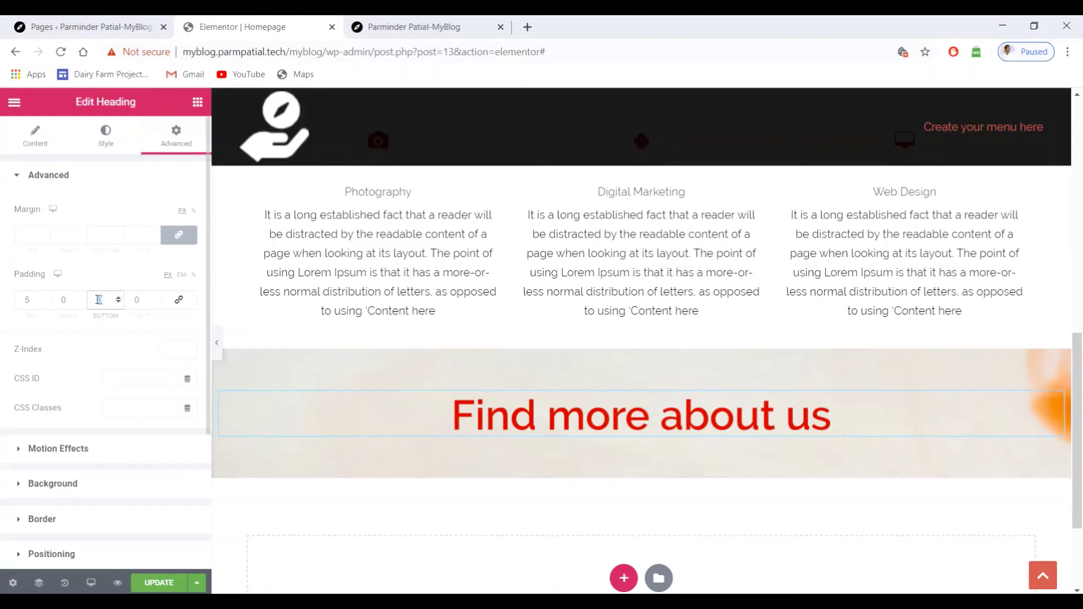
text(5)
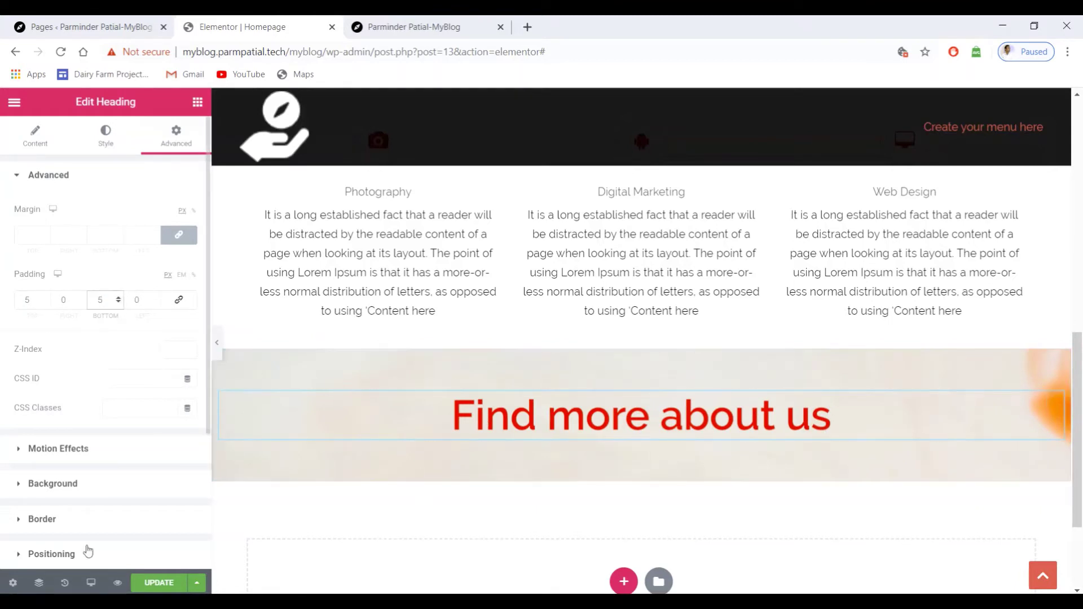
click(159, 584)
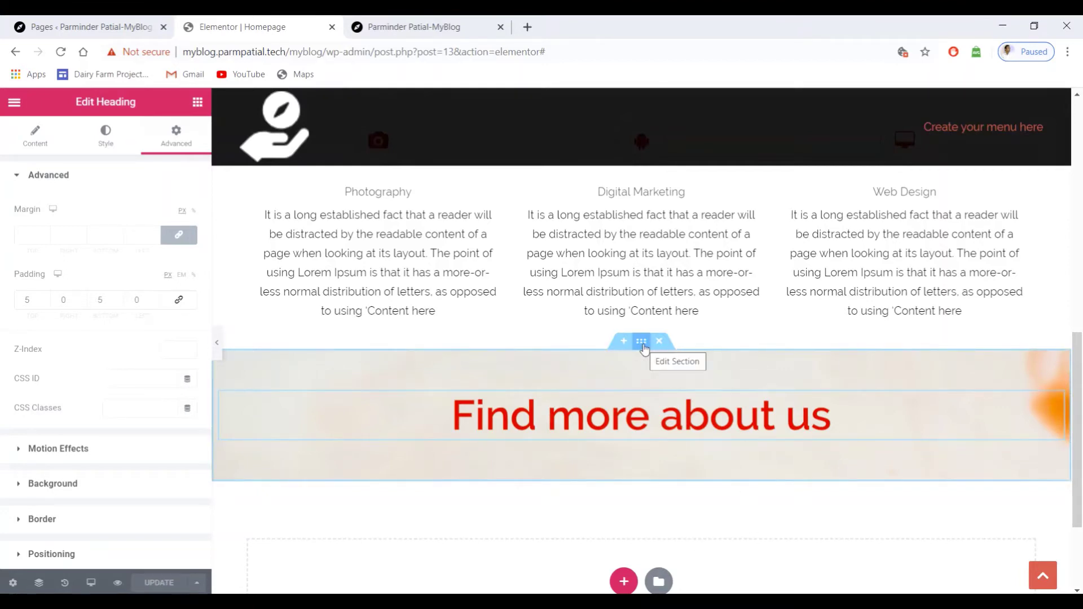
click(641, 342)
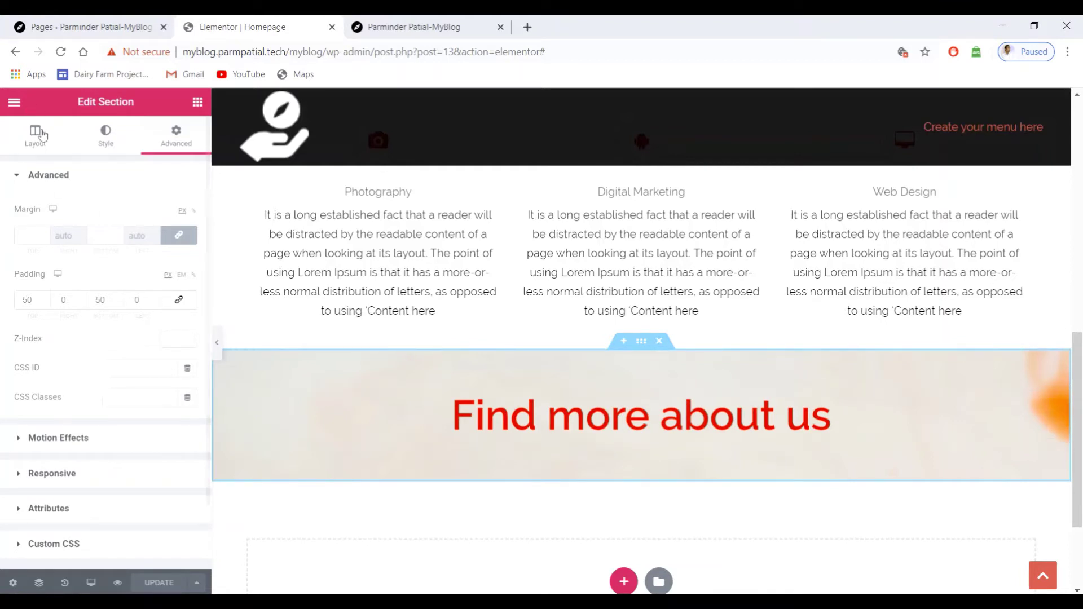
click(35, 139)
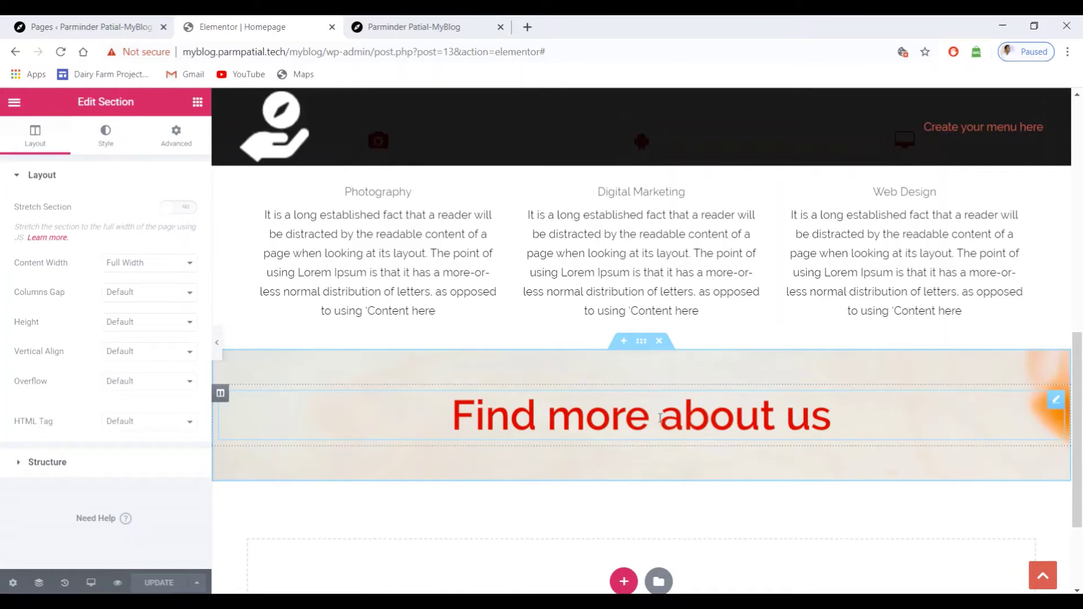
click(660, 417)
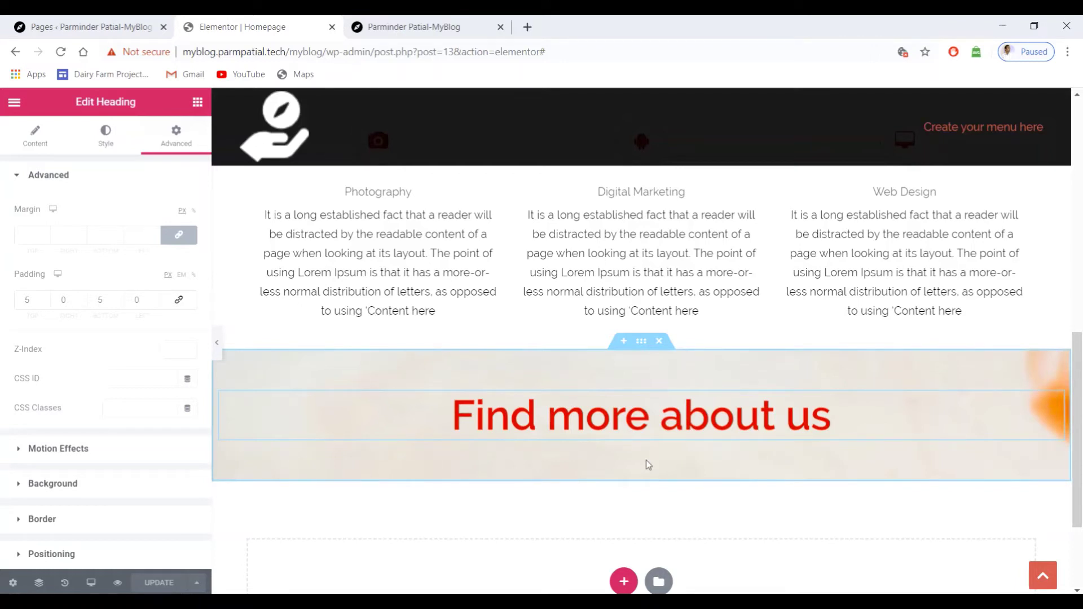
click(624, 584)
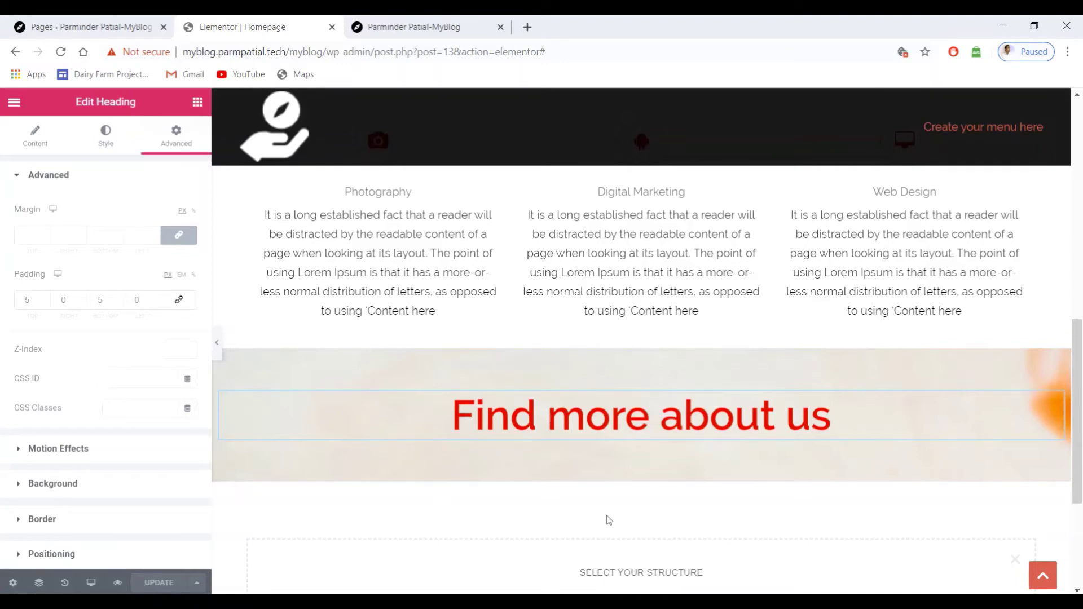
scroll(605, 516, down, 4)
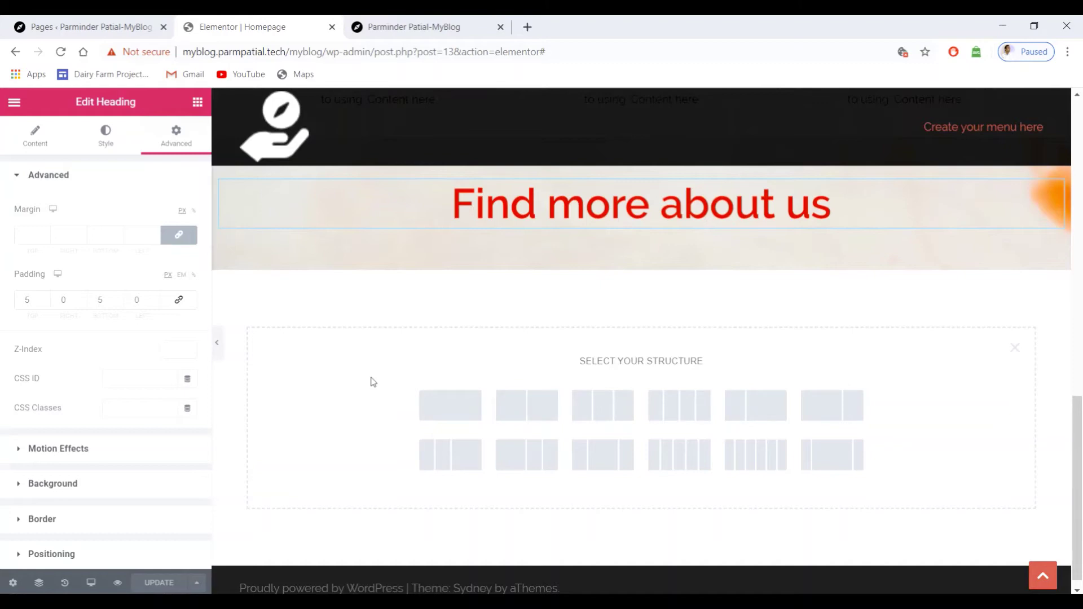
click(452, 405)
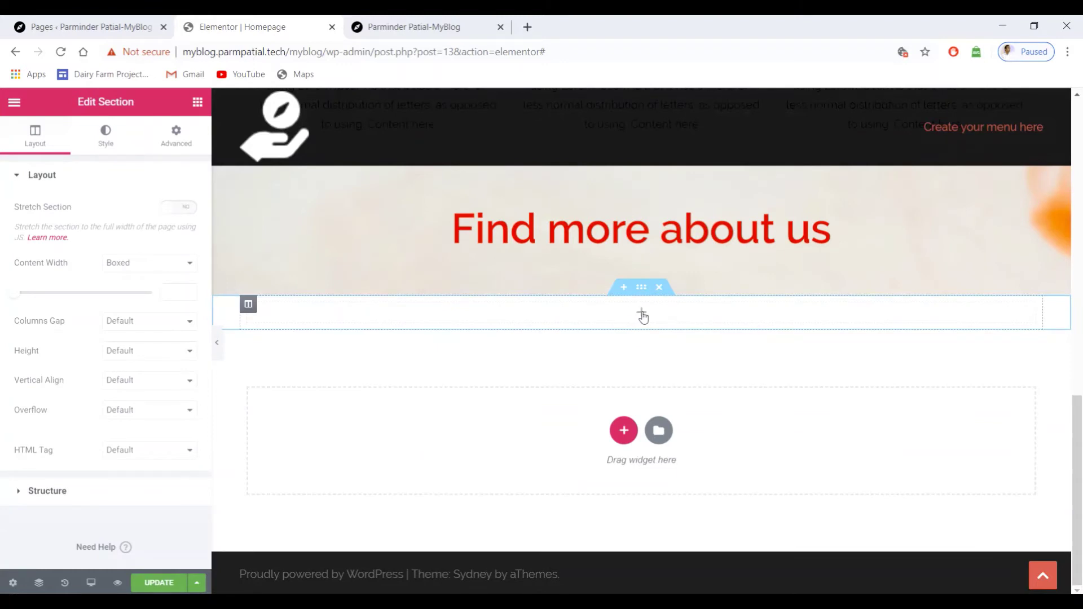
click(659, 289)
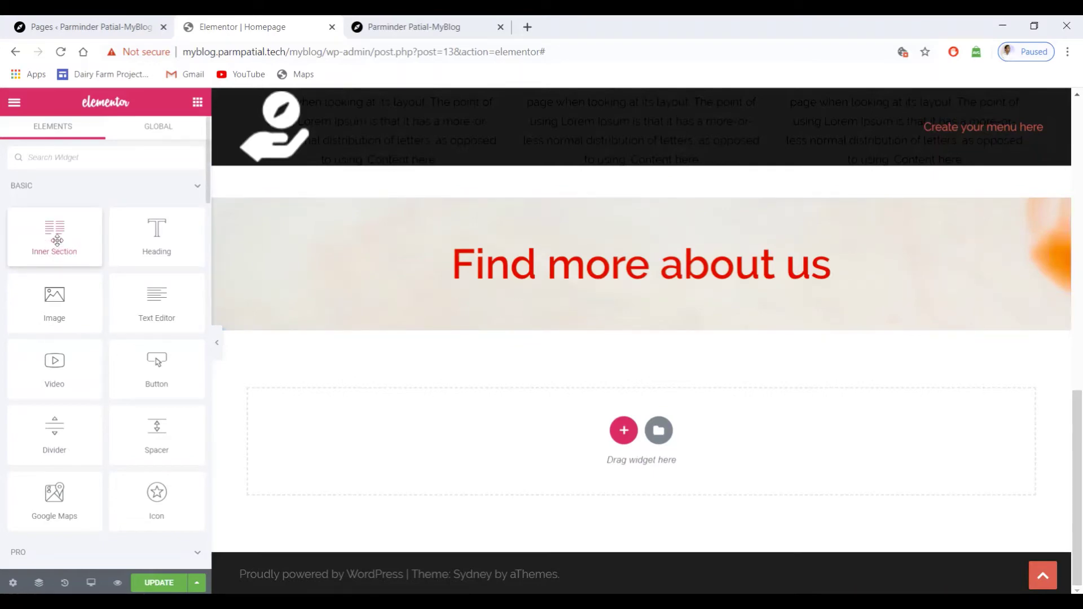
Step: Add an Inner Section widget below the "Find more about us" heading and look through its style, advanced and layout settings
drag(51, 235, 597, 280)
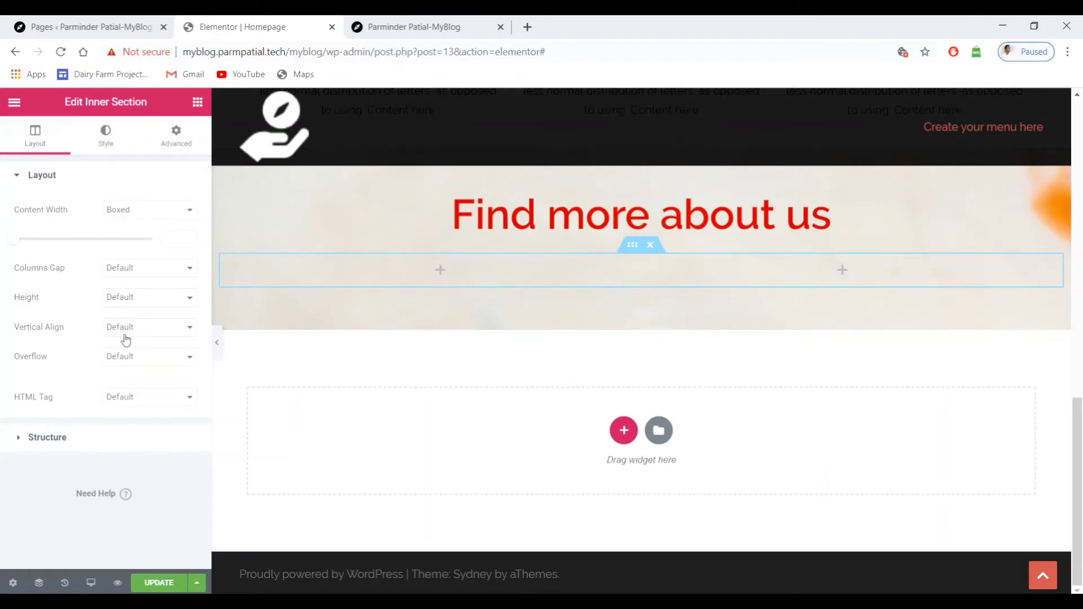
click(105, 146)
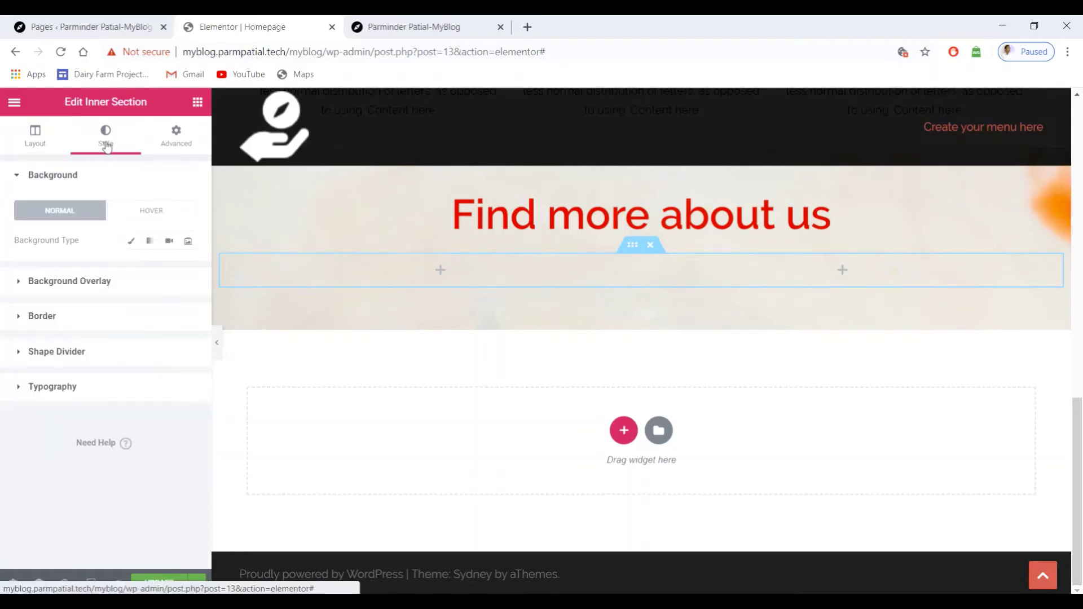
click(173, 145)
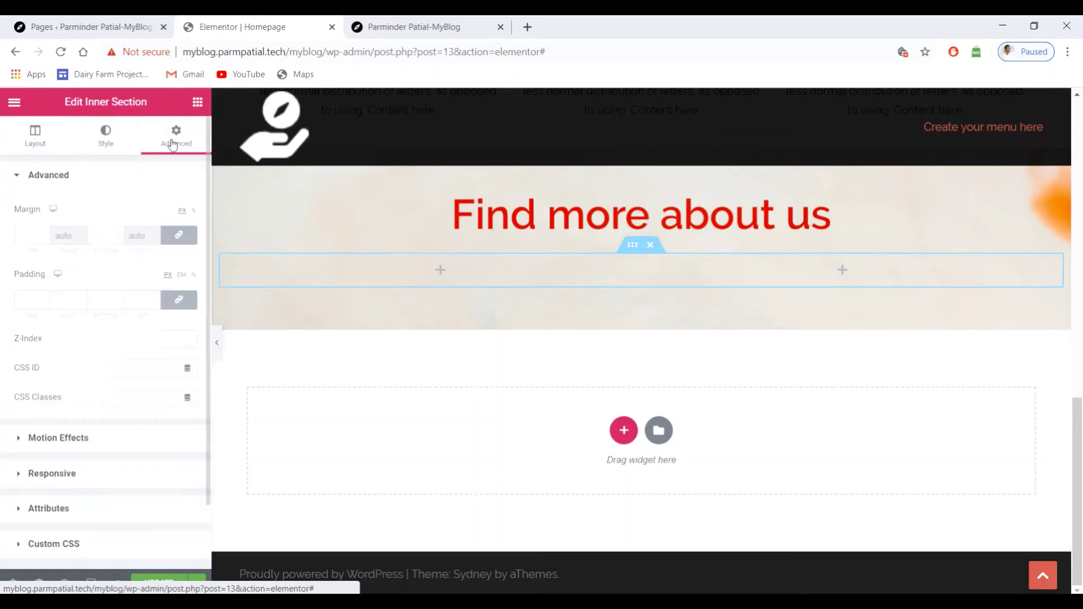
click(99, 145)
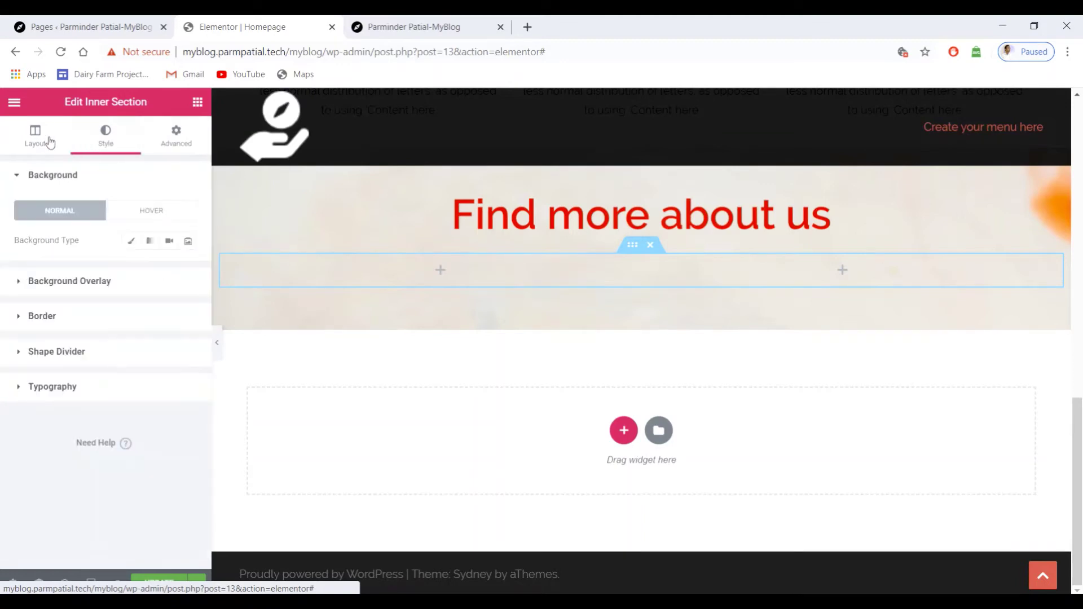
click(36, 141)
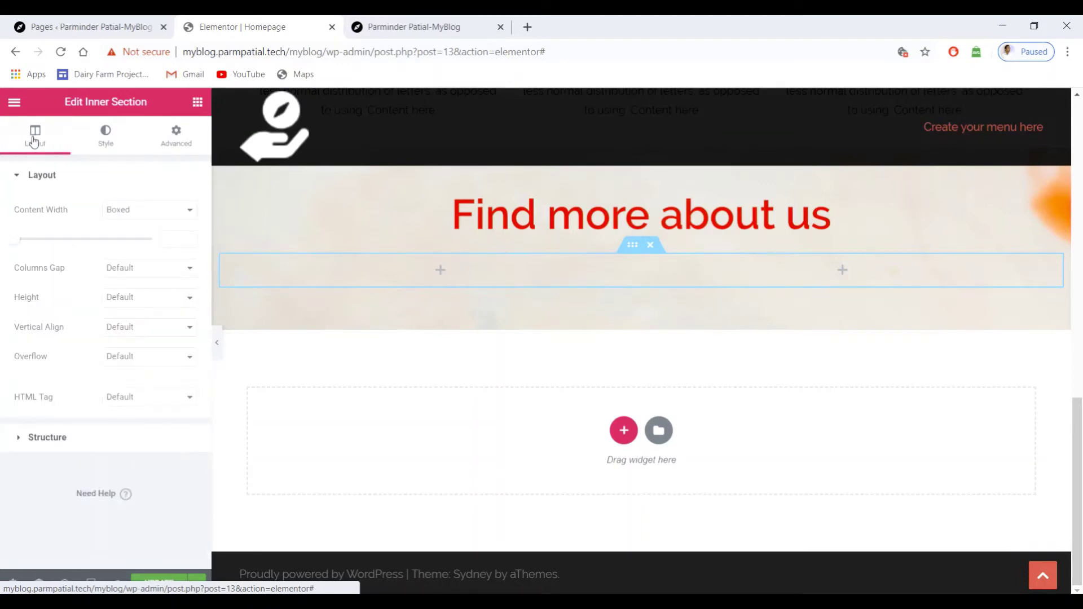
Step: Add a Sydney FP: Call to action widget to the first column of the inner section
click(441, 272)
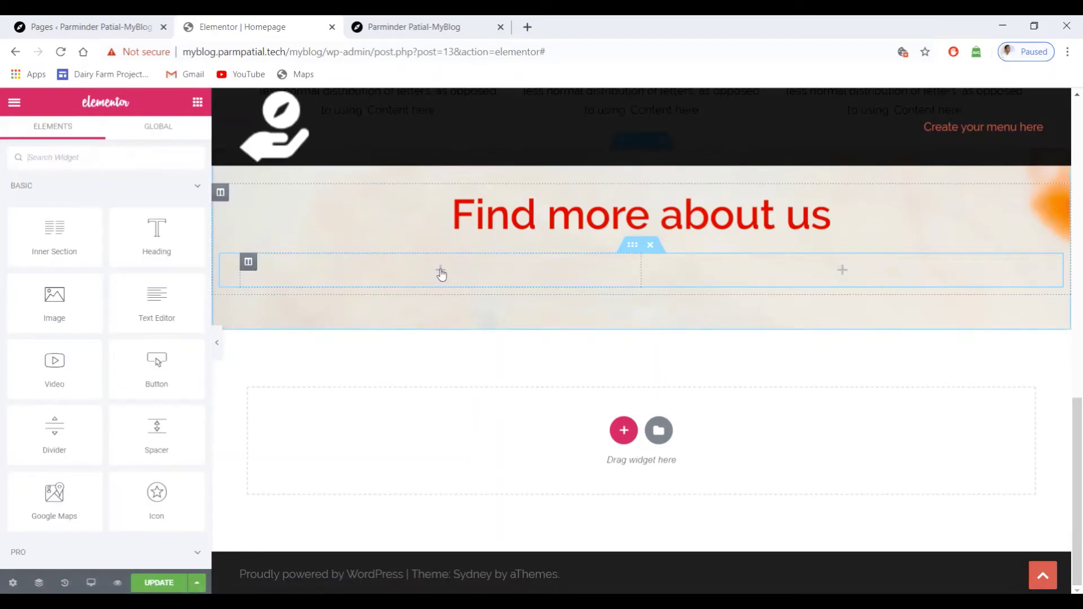
click(198, 188)
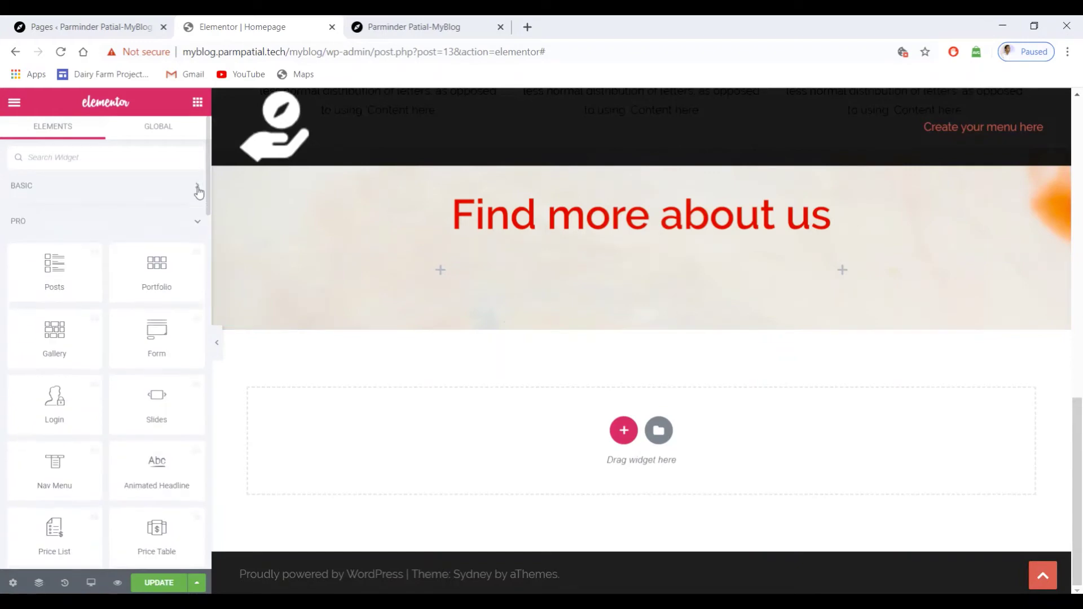
click(197, 225)
double_click(197, 259)
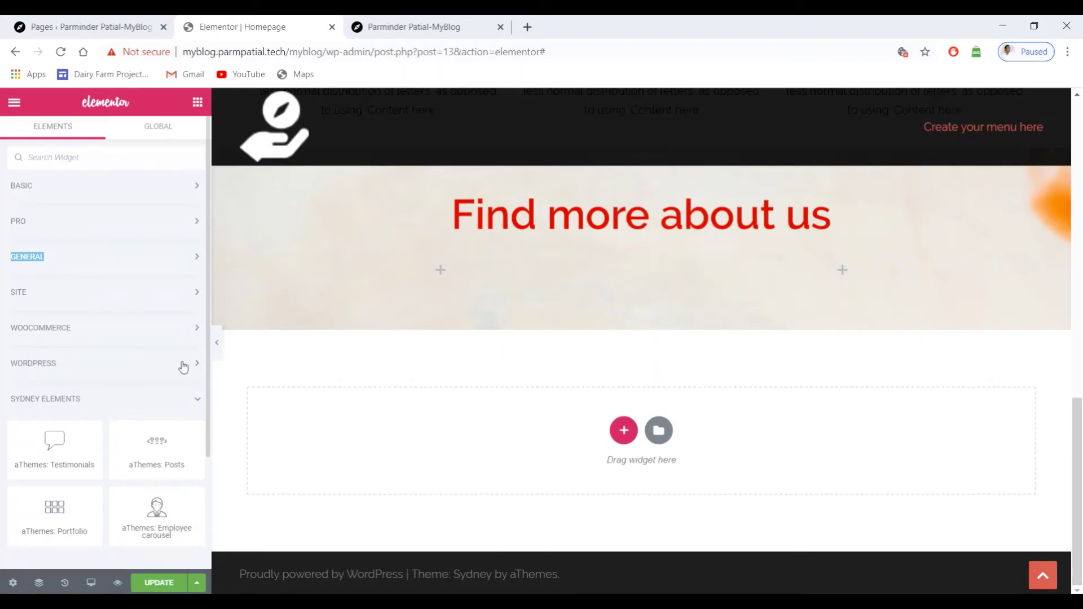
click(197, 366)
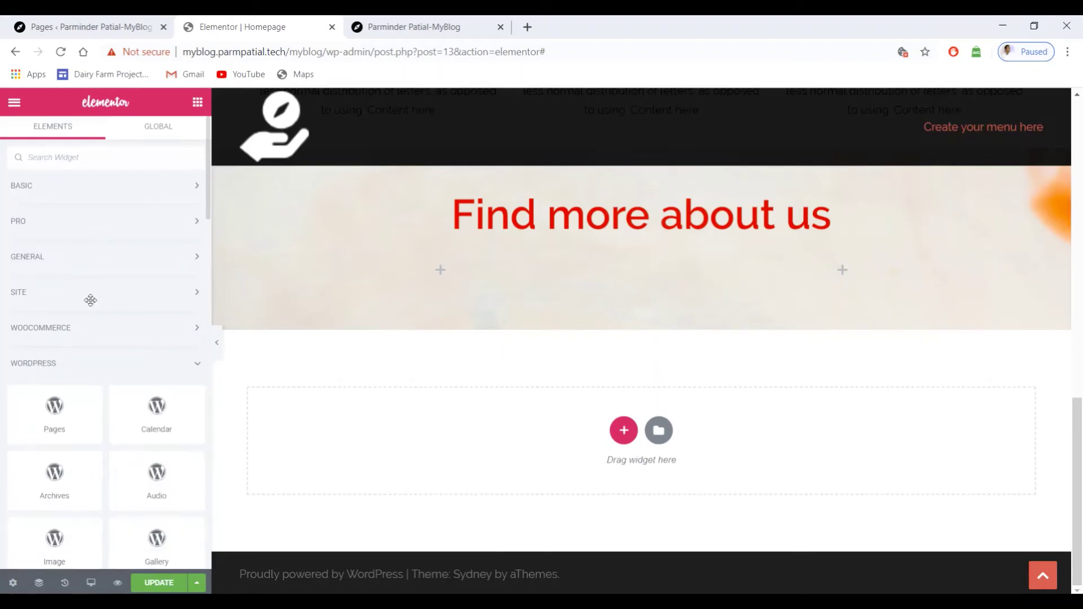
scroll(89, 300, down, 8)
scroll(79, 322, down, 3)
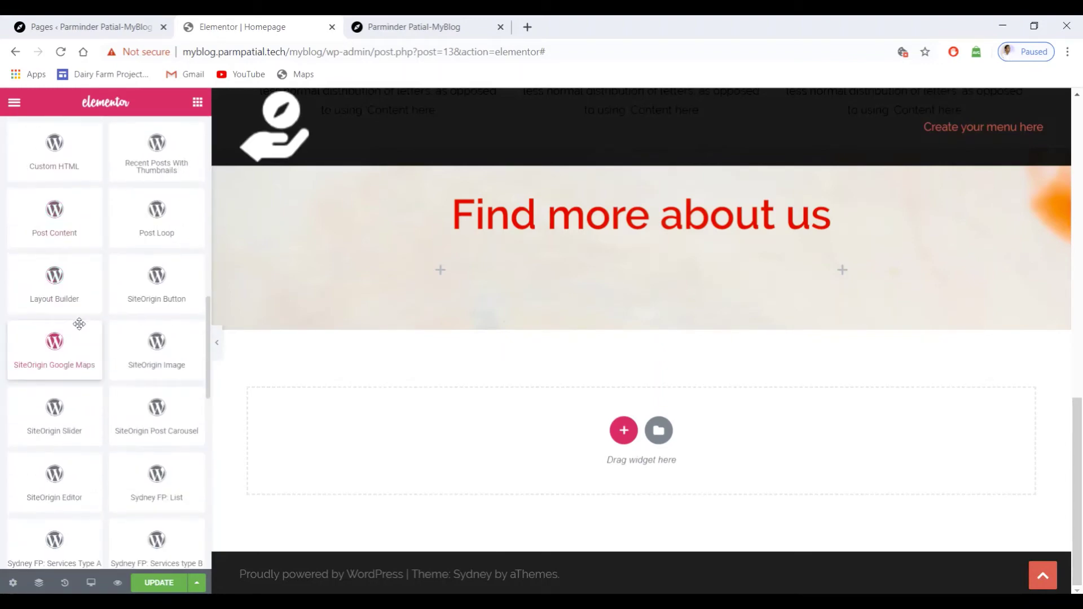
scroll(79, 323, down, 3)
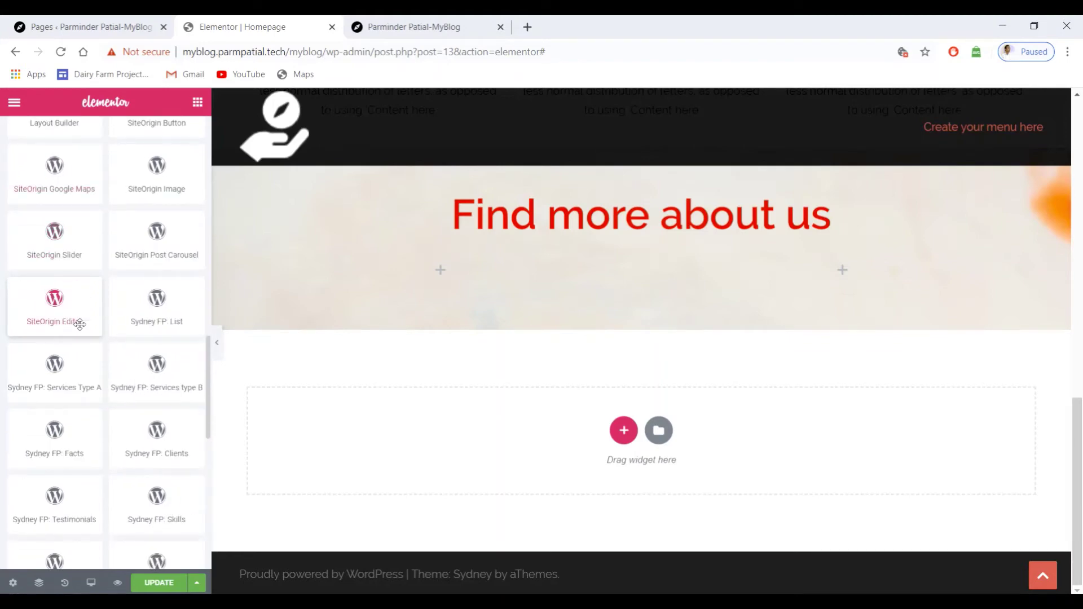
scroll(80, 327, down, 3)
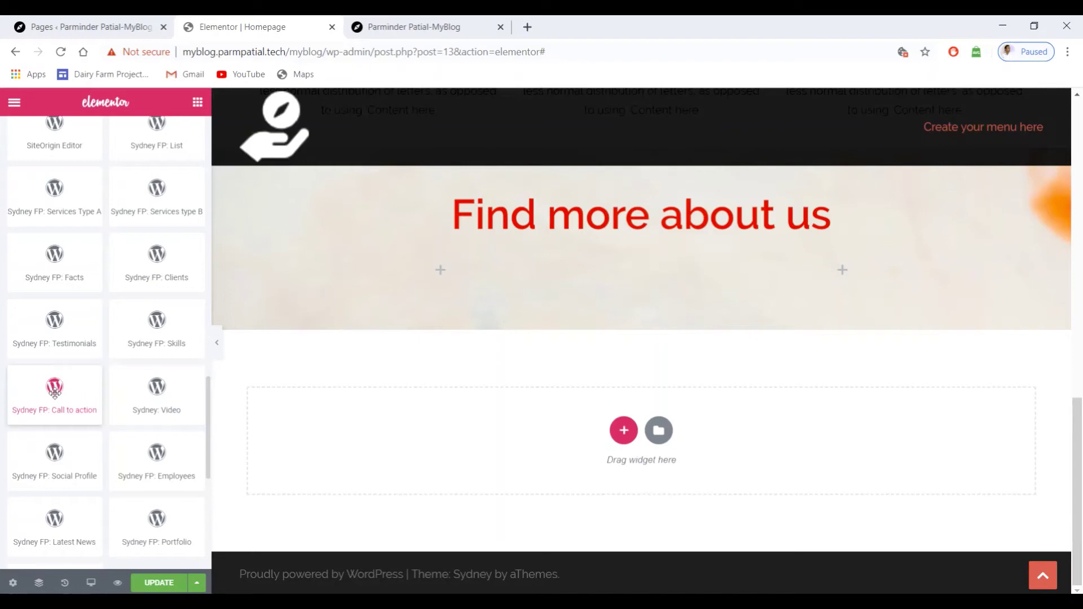
drag(55, 393, 436, 271)
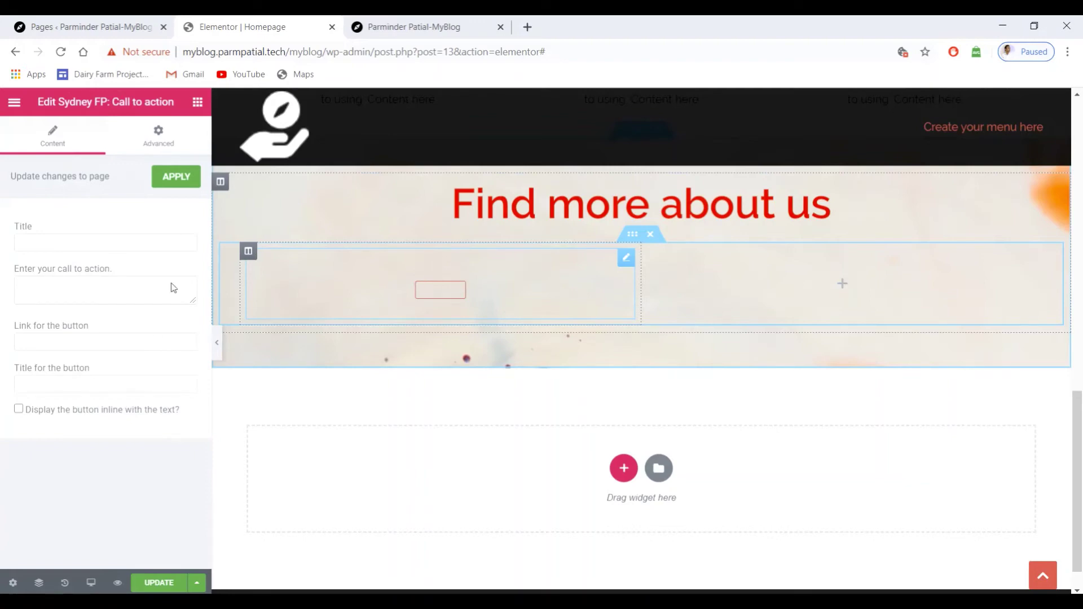
Step: Give the first column's call to action the title "about our Employees"
click(91, 244)
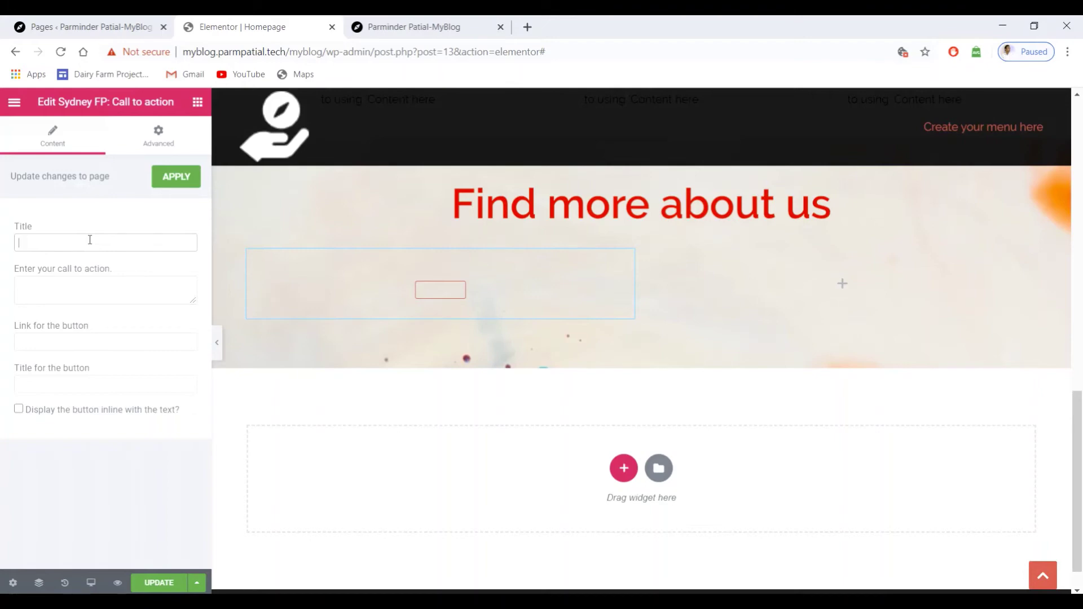
text(Ti)
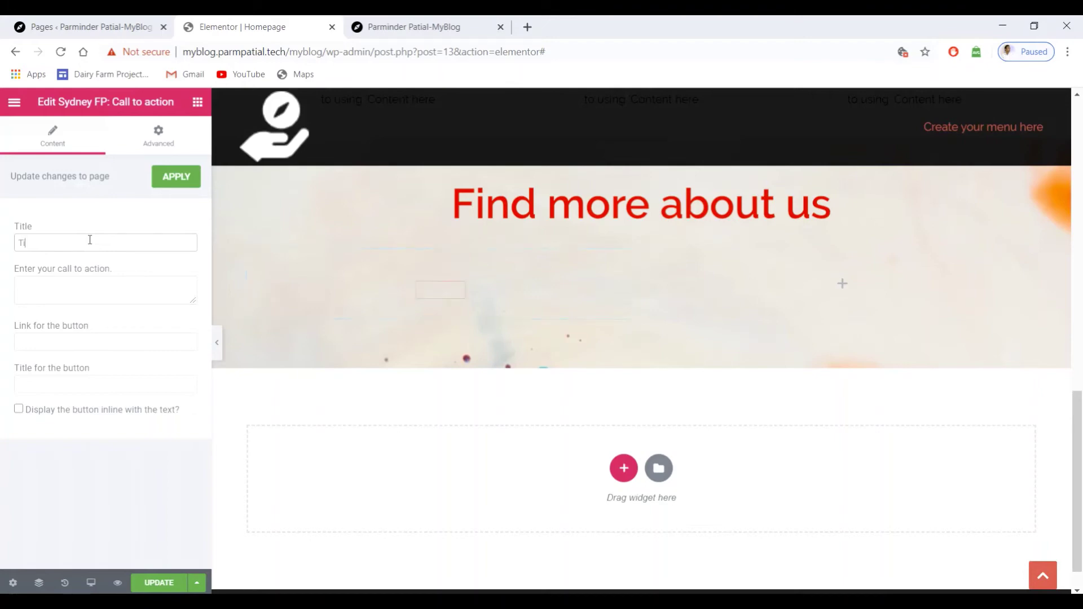
text(me to mee)
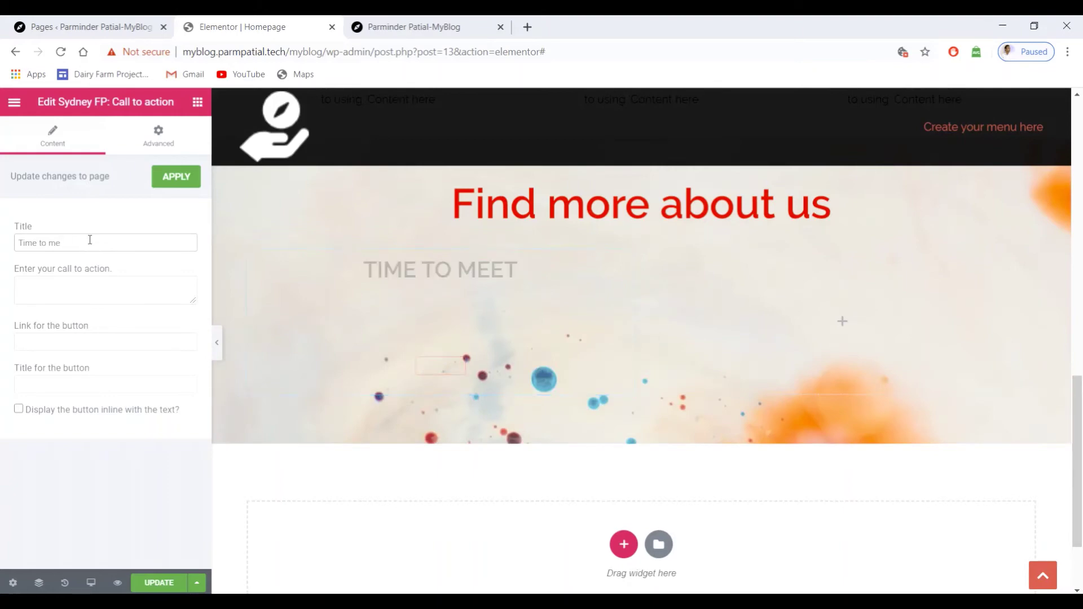
key(BackSpace)
key(BackSpace)
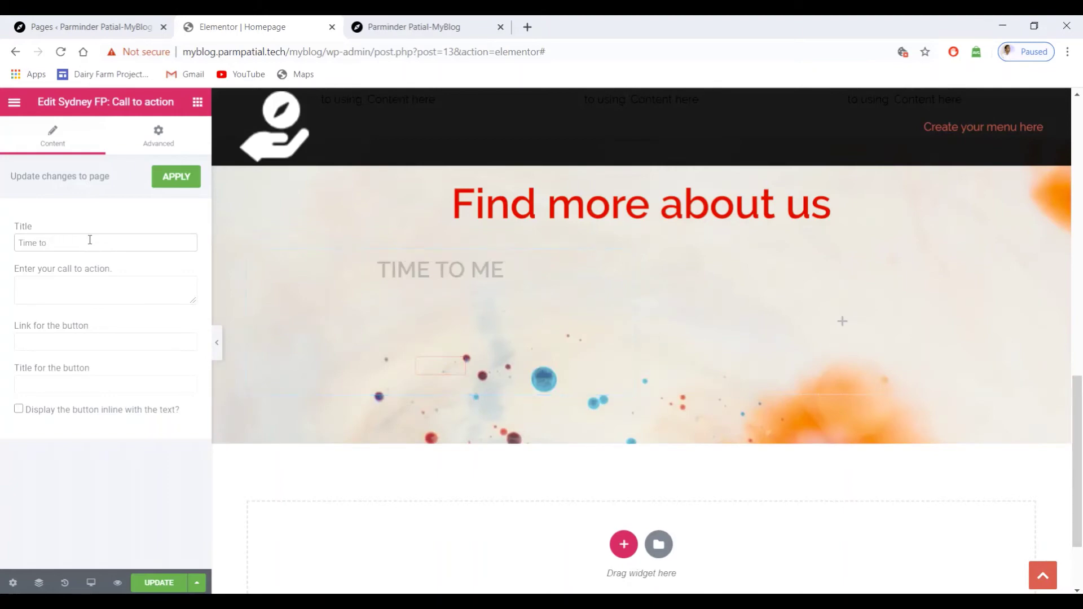
text(more )
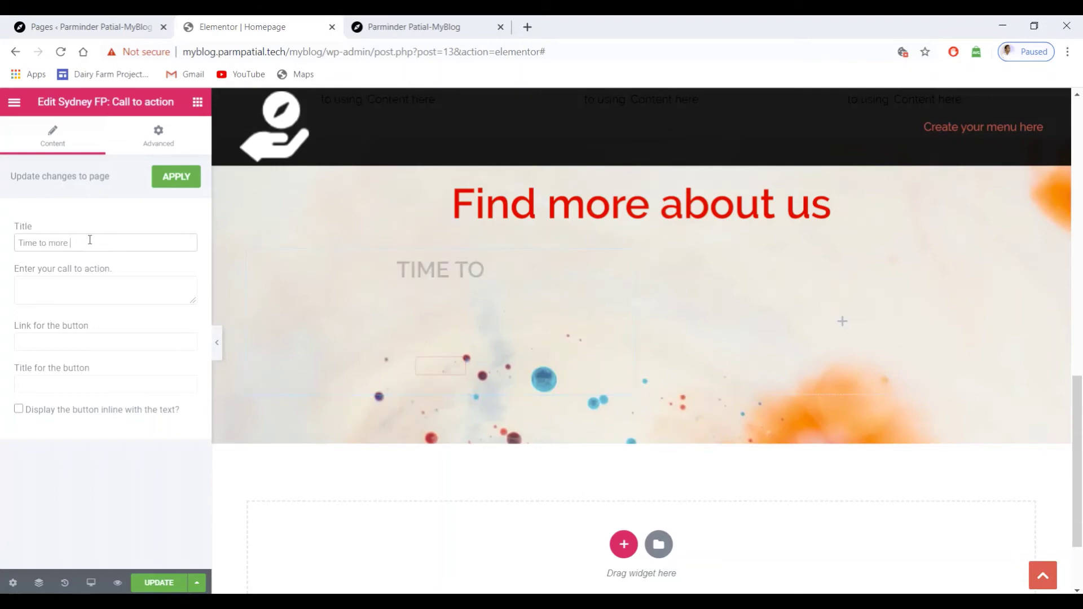
text(about o)
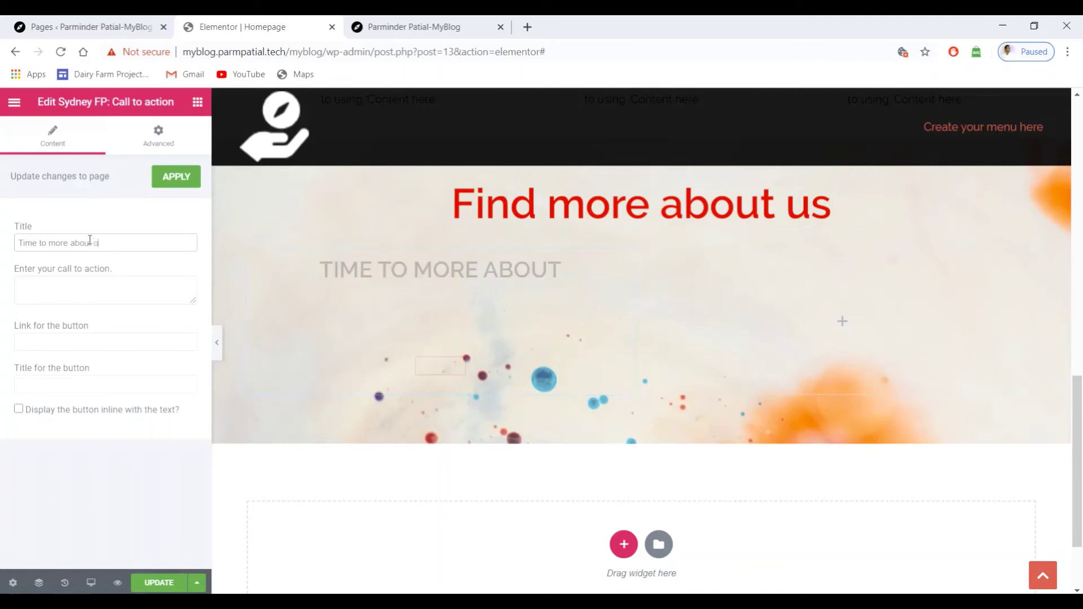
text(ur Employees)
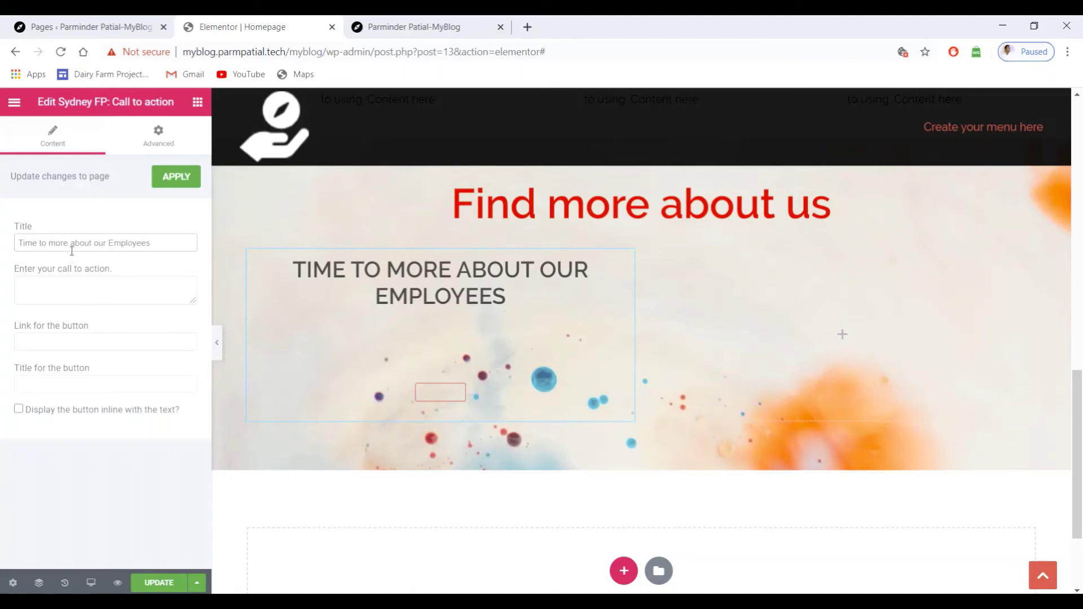
drag(69, 242, 20, 237)
key(BackSpace)
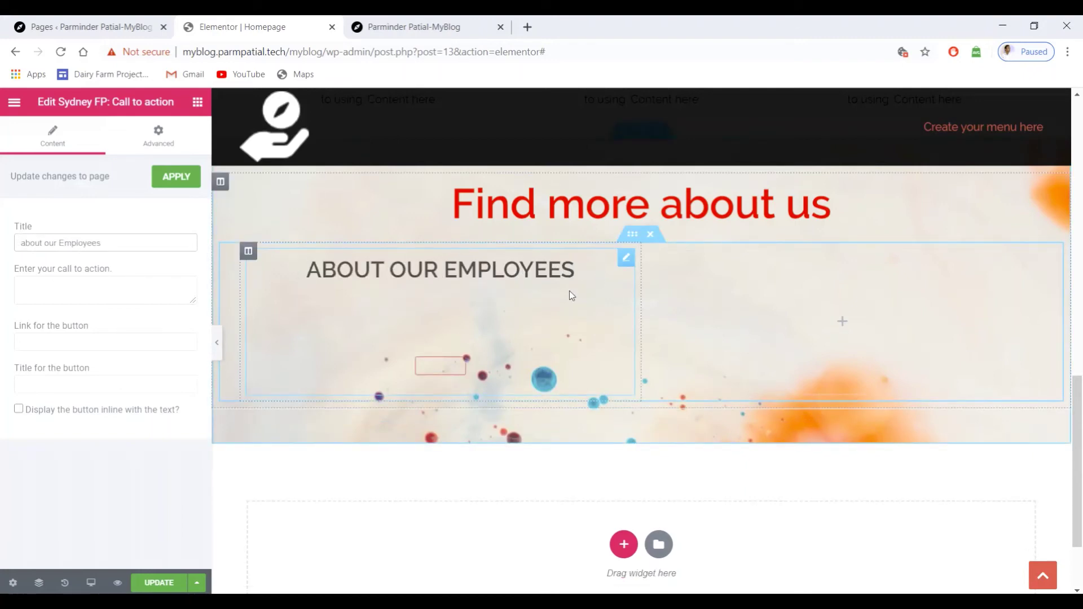
Step: Set the first call to action's button link to # and its button title to "Meet Our Employees", and update the page
click(76, 287)
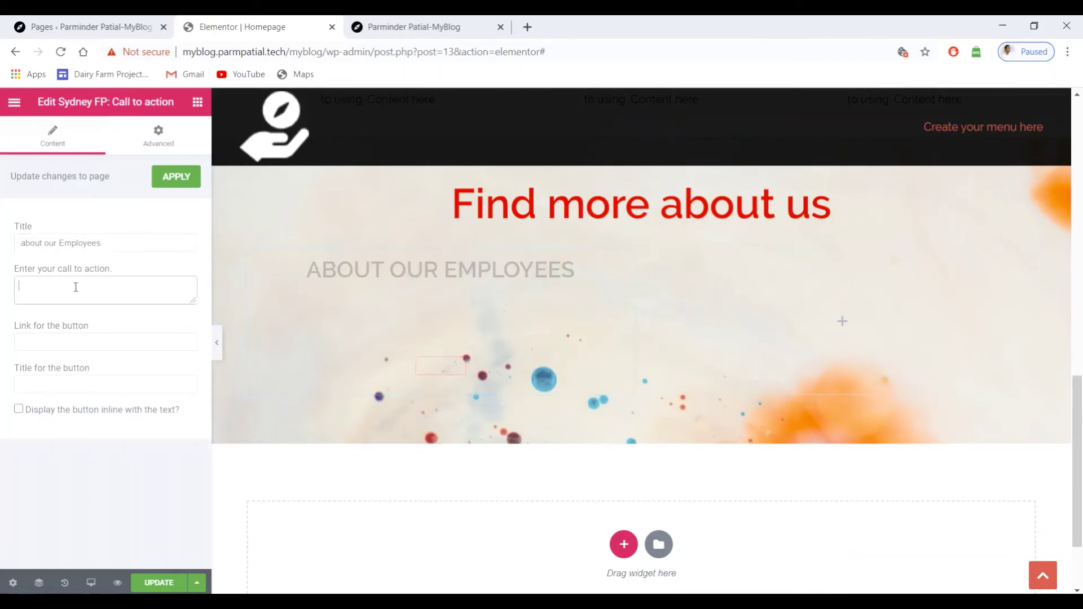
click(63, 342)
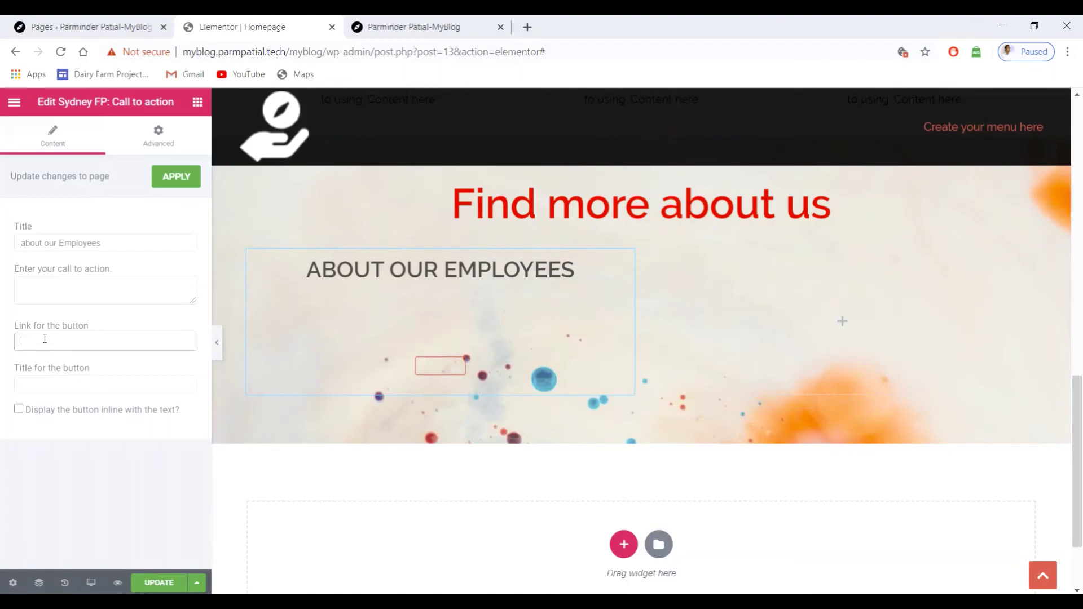
text(#)
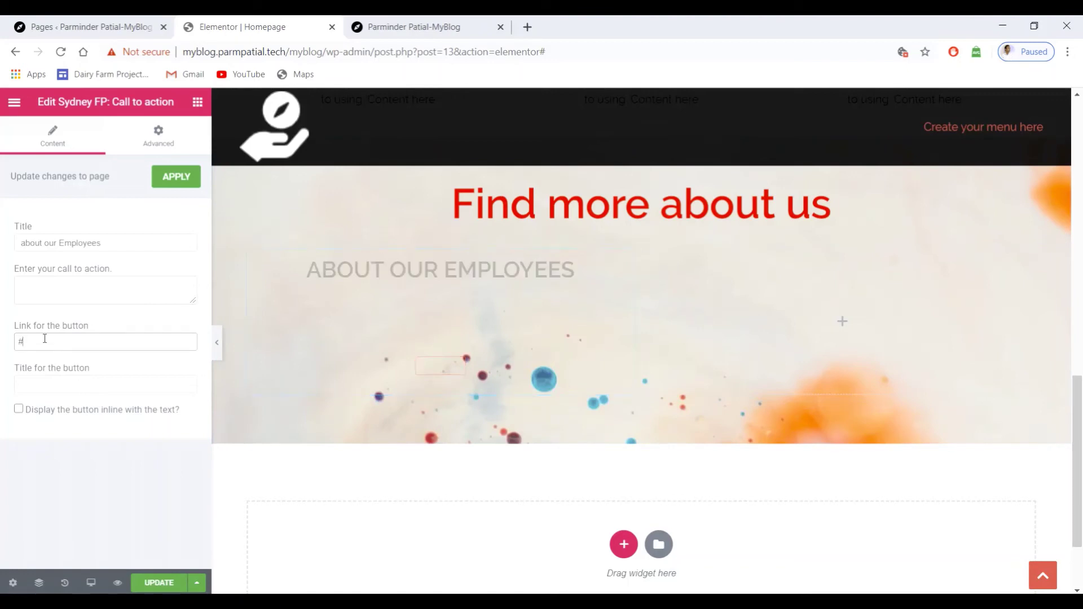
click(72, 384)
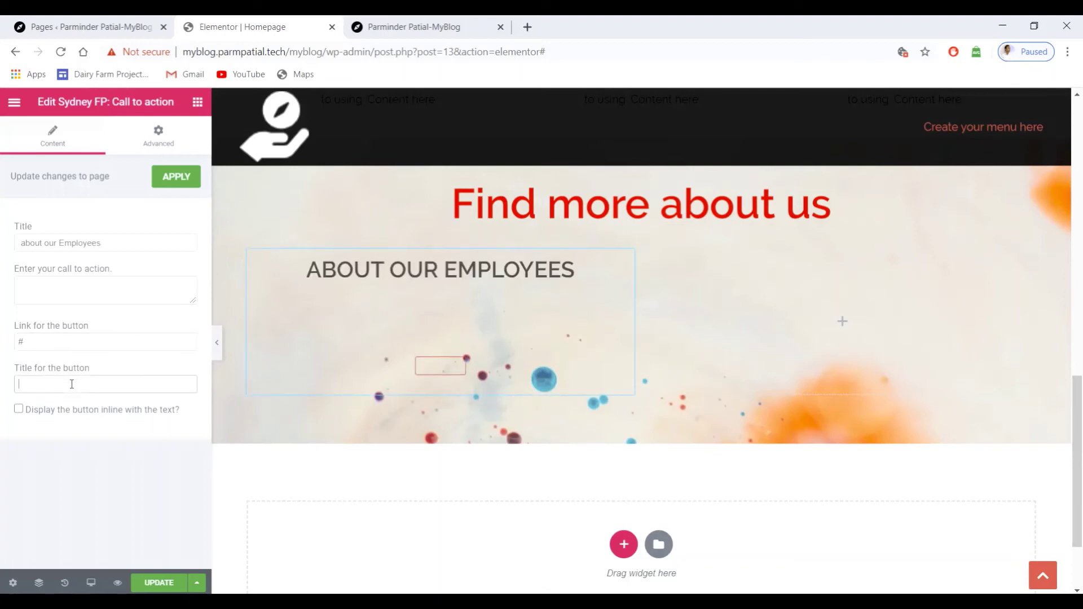
text(Meet Our Emp)
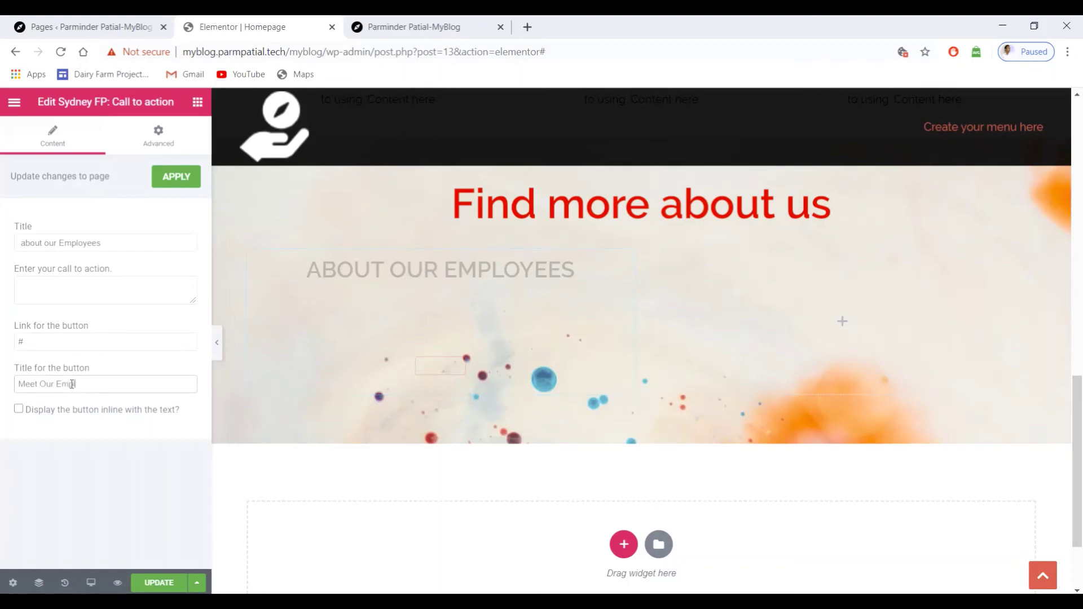
text(ees)
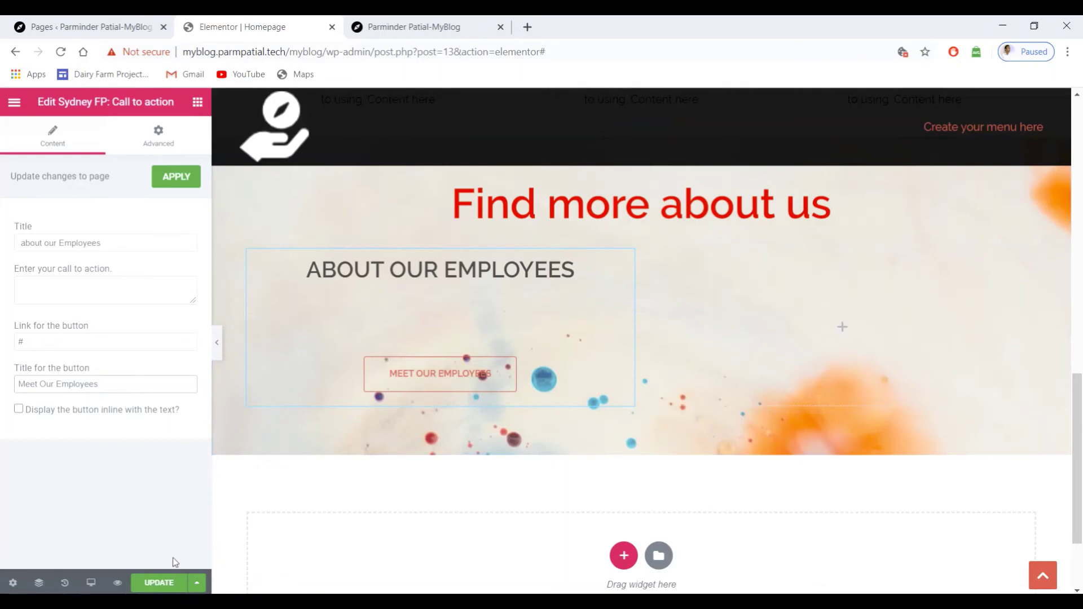
click(166, 586)
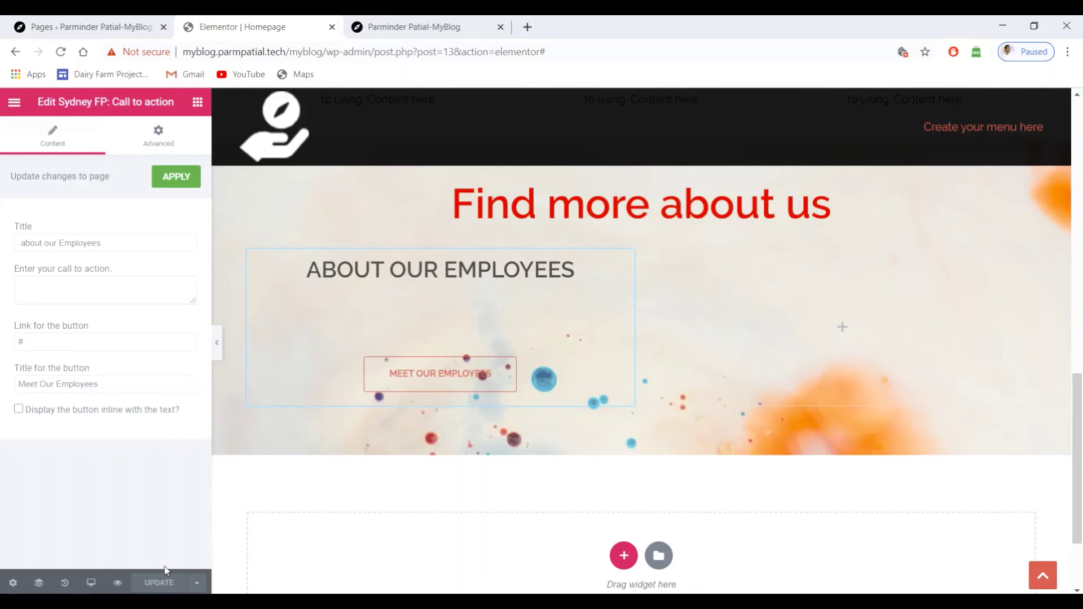
Step: Add a Sydney FP: Call to action widget to the empty second column of the inner section
click(841, 330)
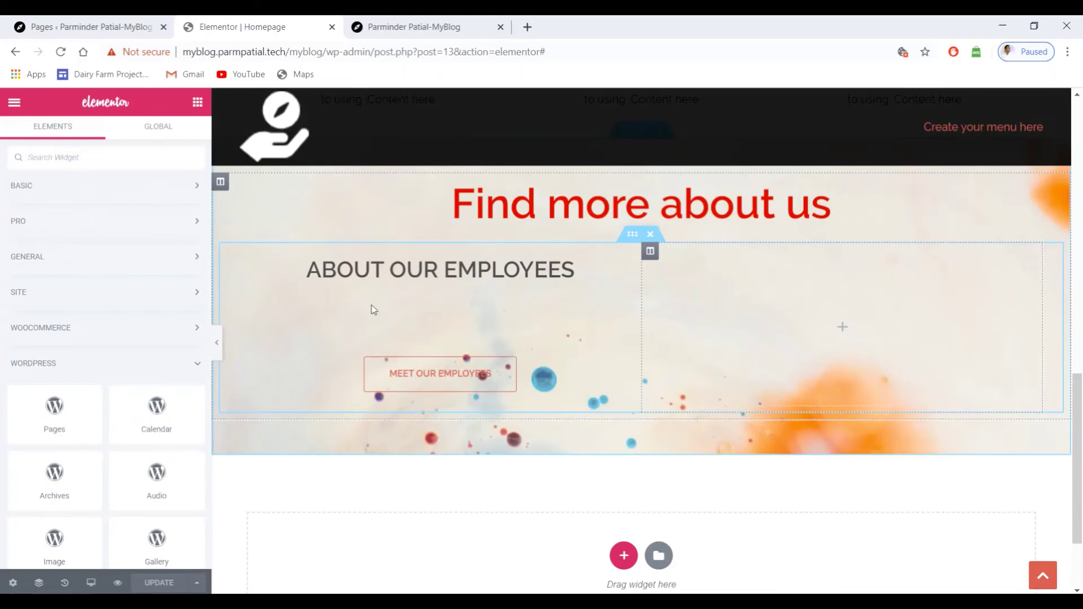
scroll(28, 423, down, 5)
scroll(26, 418, down, 10)
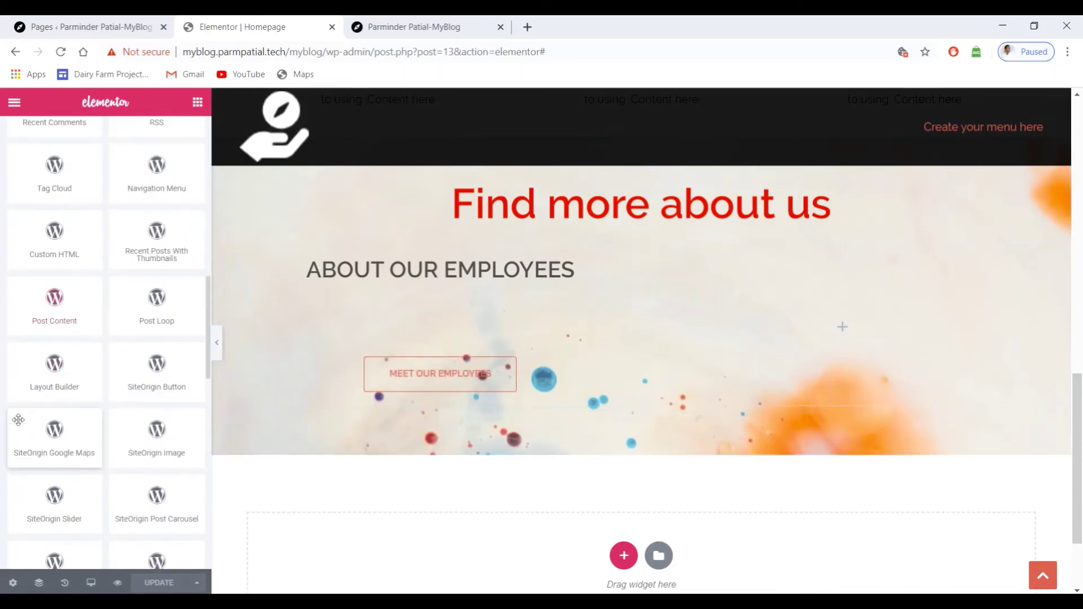
scroll(52, 403, down, 7)
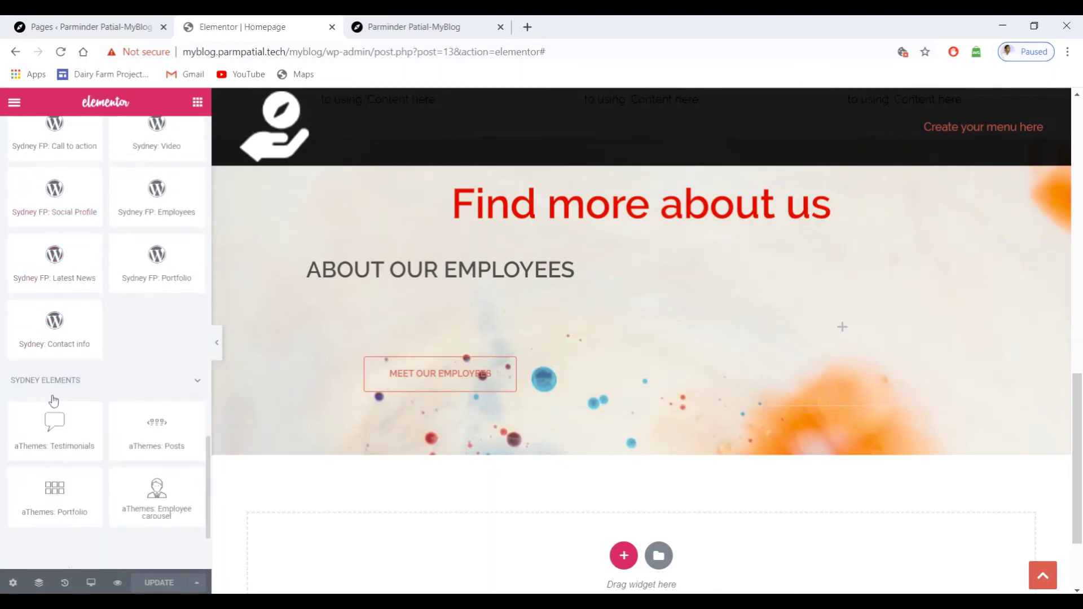
scroll(53, 367, up, 4)
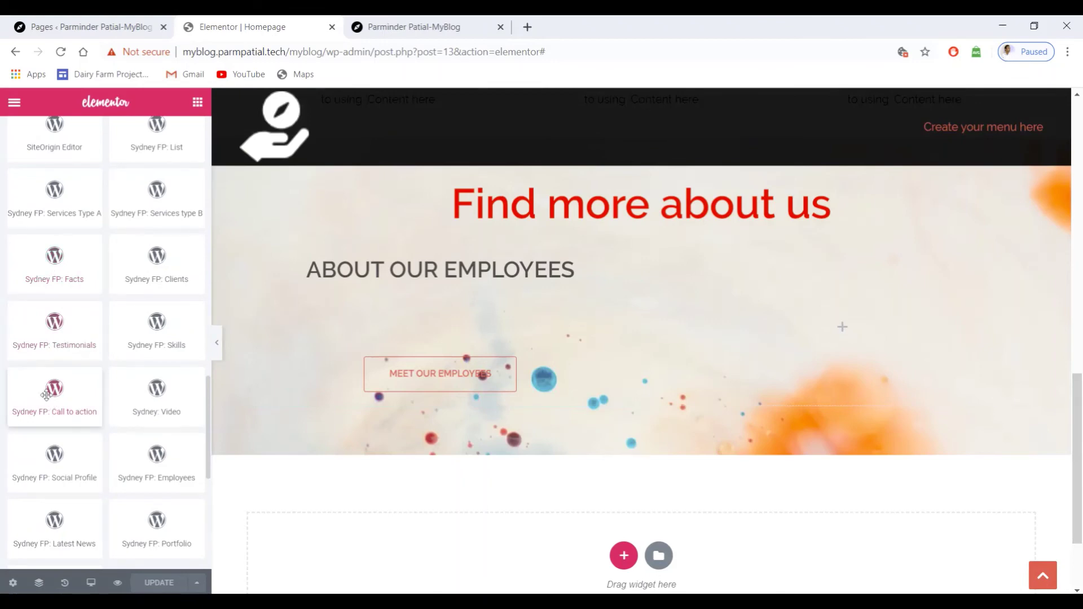
drag(50, 408, 847, 337)
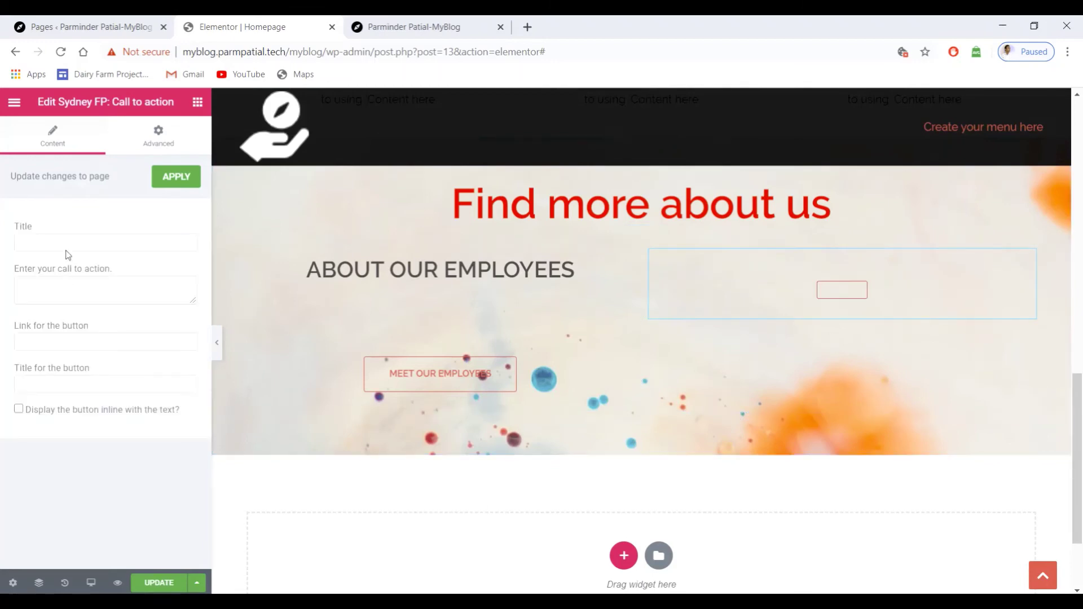
Step: Give the second column's call to action the title "Find more About us"
click(67, 242)
text(Fin)
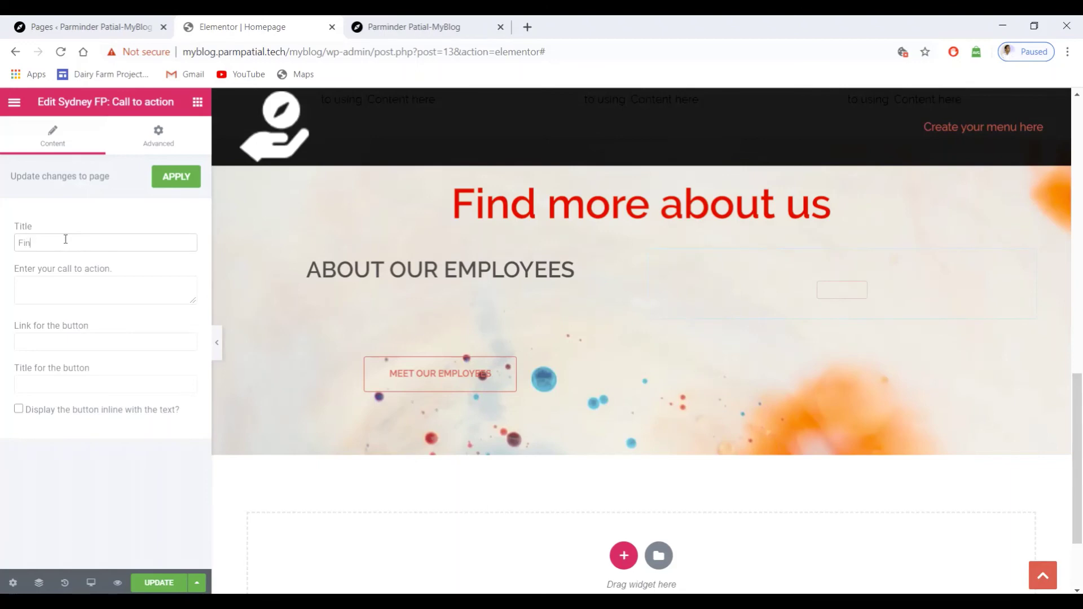
text(d more )
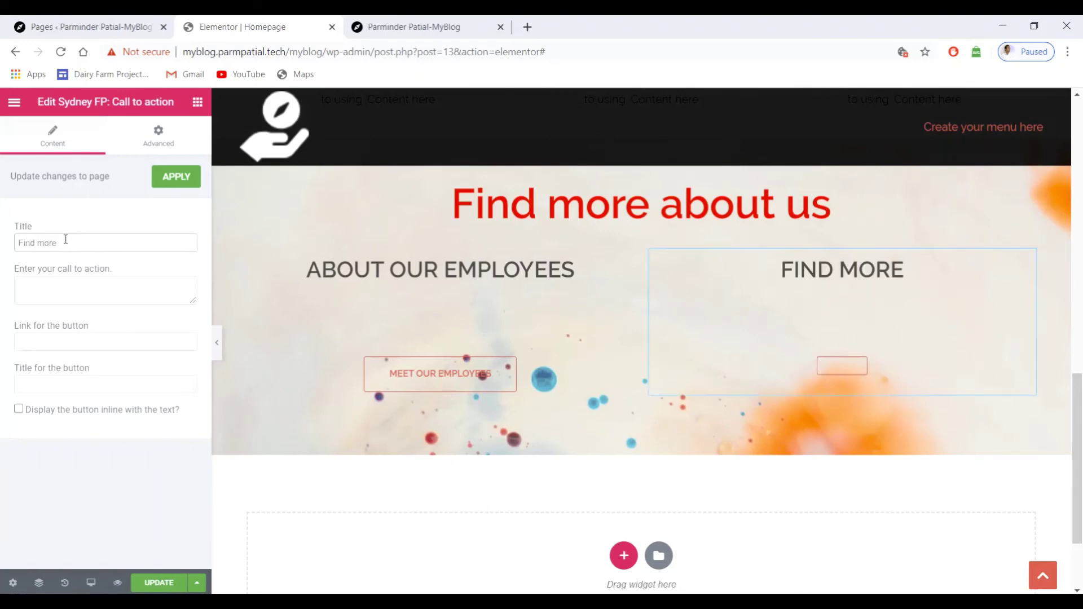
text(About us)
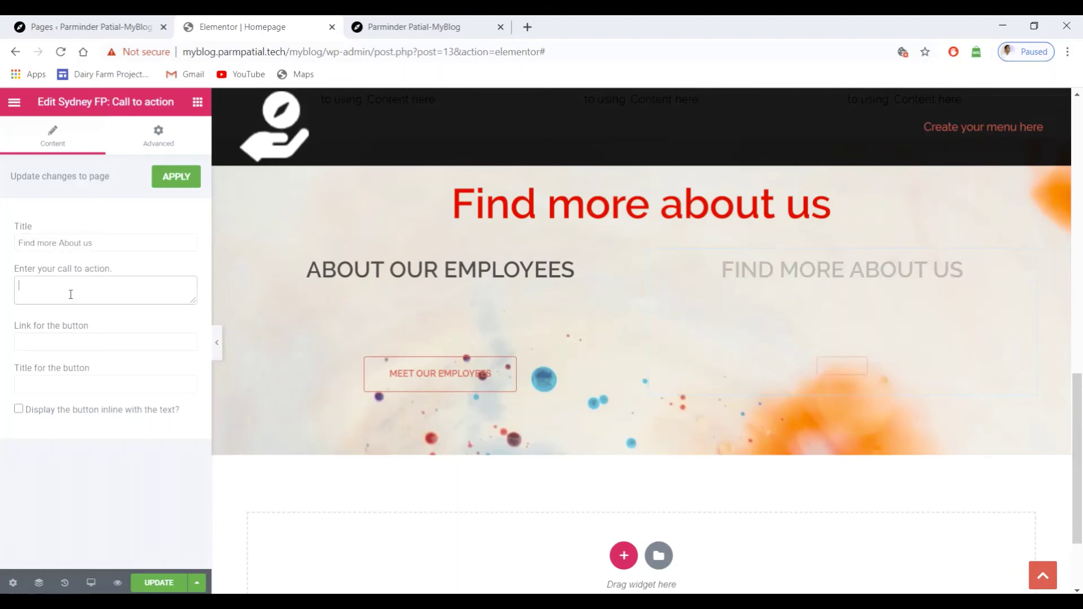
Step: Set the second call to action's button link to # and its button title to "More Facts anout us"
click(62, 340)
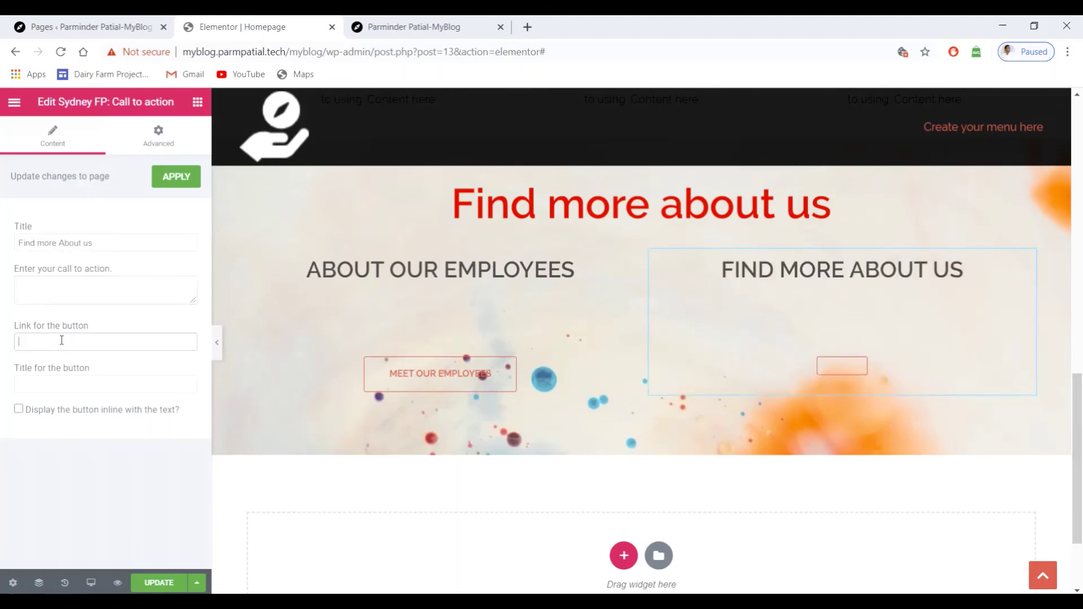
click(52, 386)
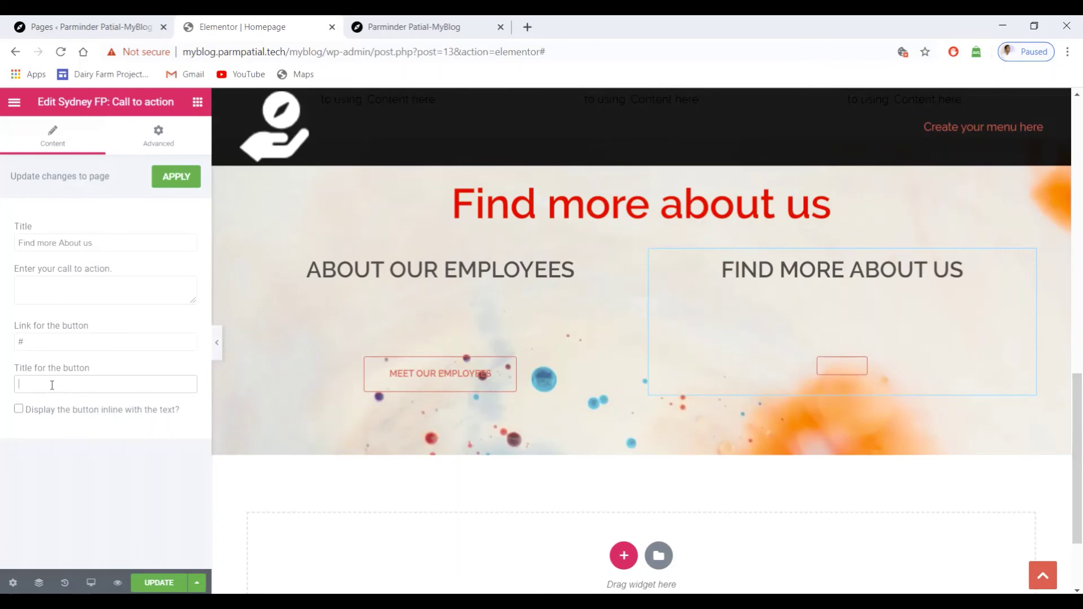
text(Mo)
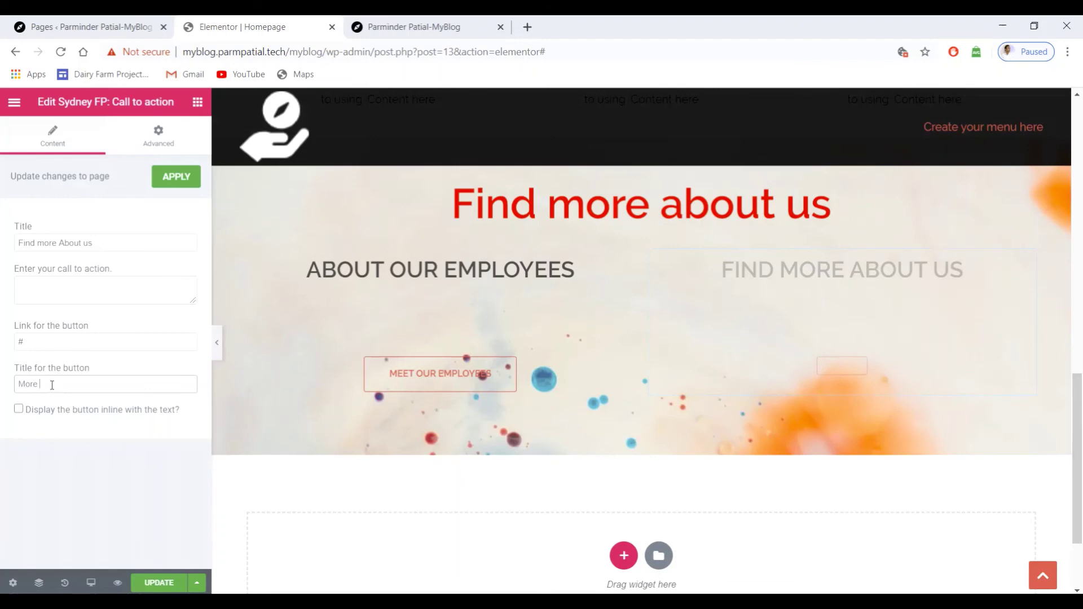
text(re Facts an)
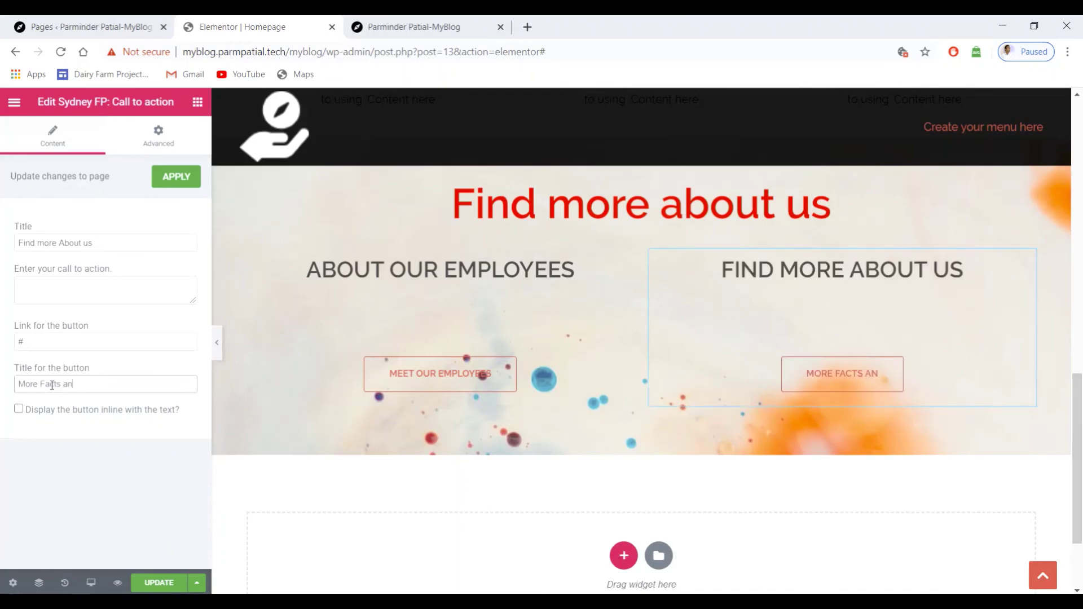
text(out us)
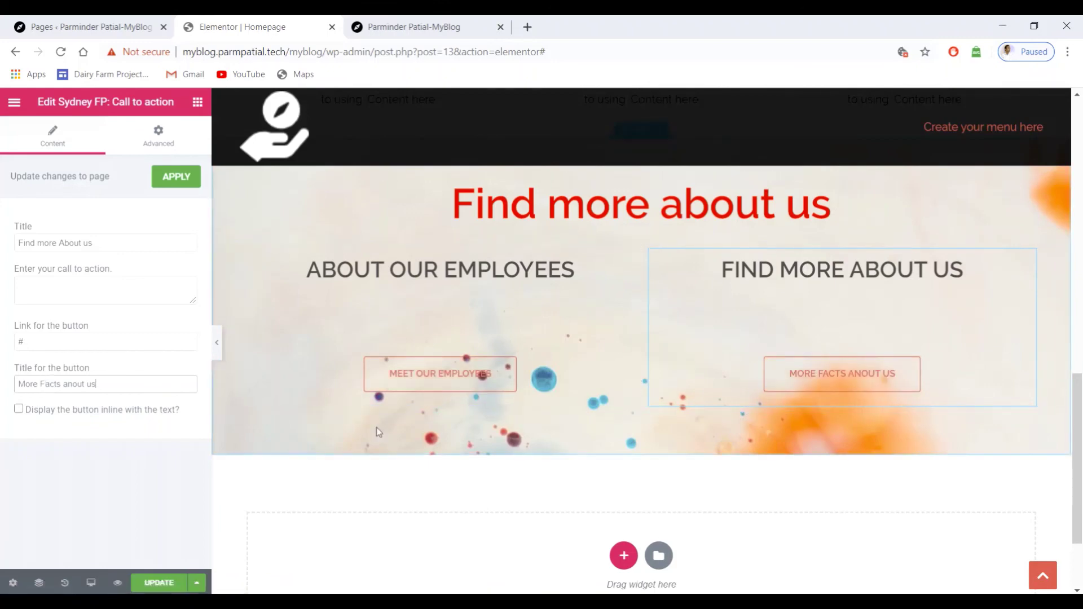
Step: Update the homepage, apply the changes to the preview, and review the page down to the "Find more about us" section
scroll(672, 345, down, 1)
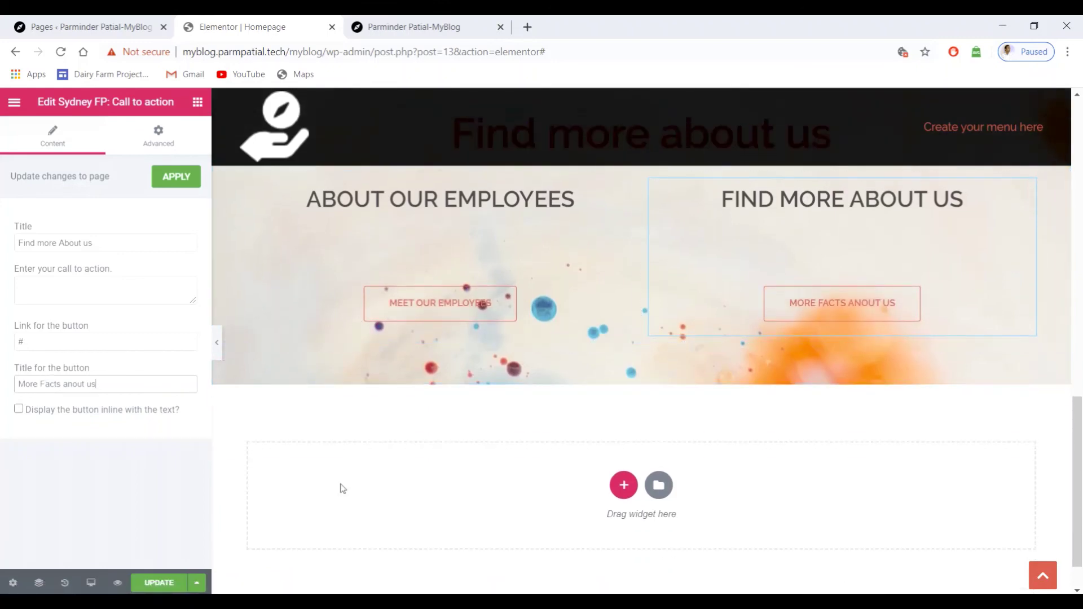
click(168, 586)
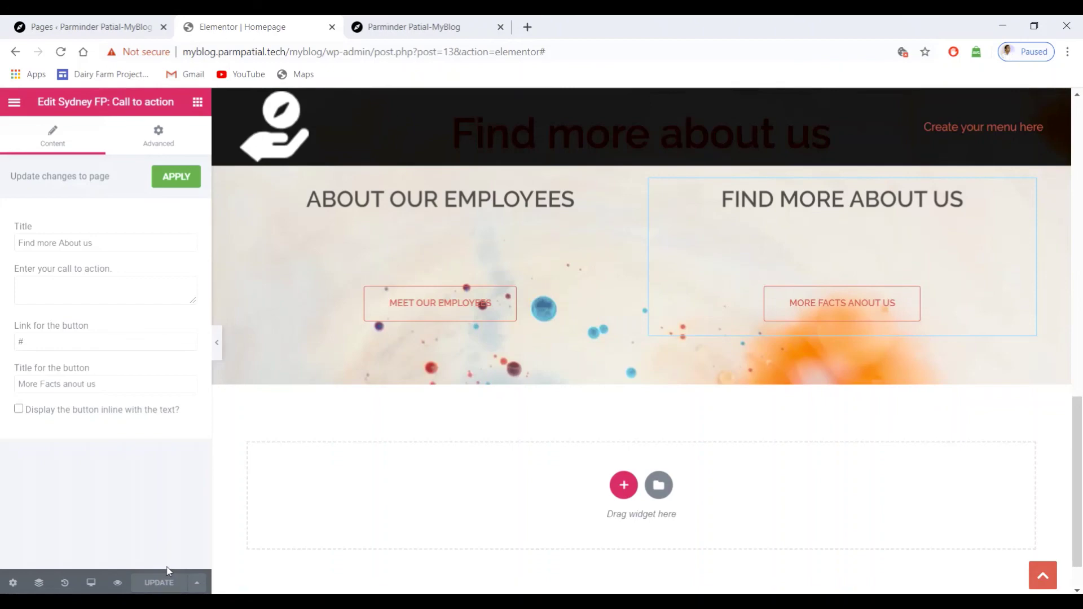
click(176, 179)
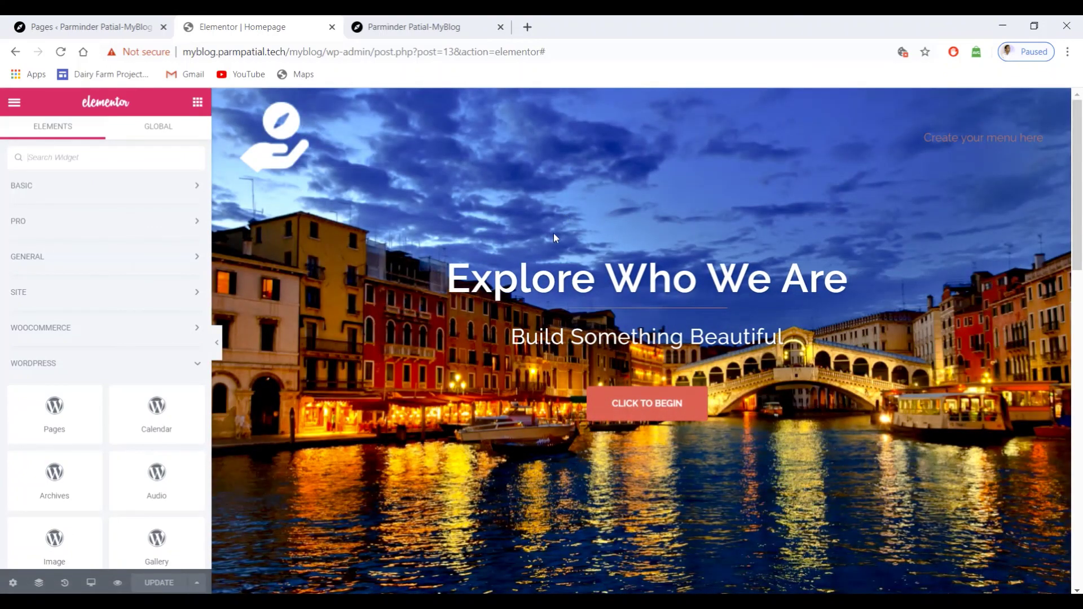
scroll(558, 237, down, 5)
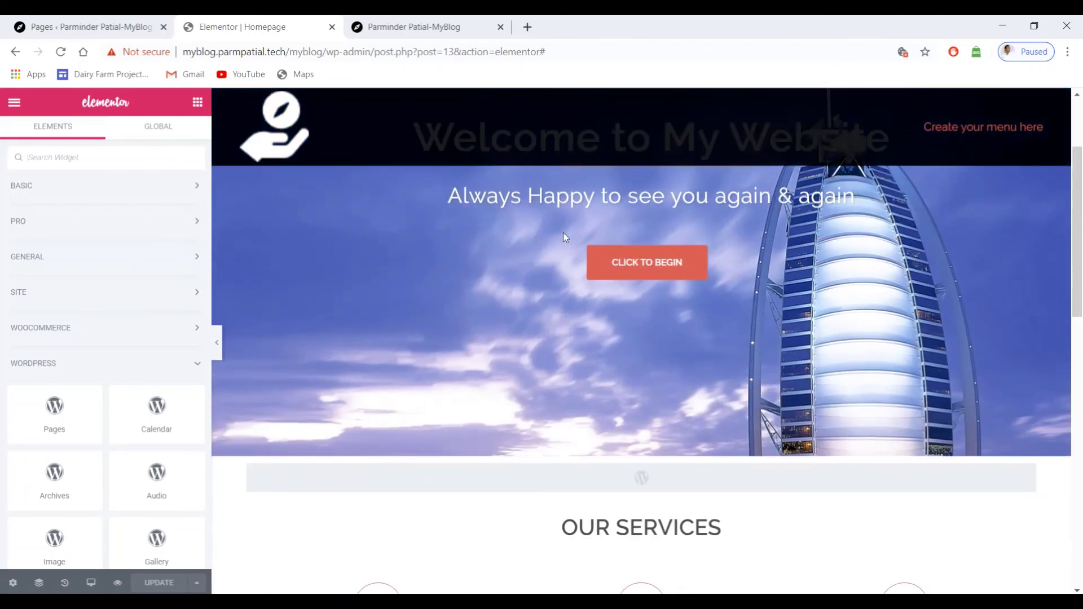
scroll(563, 233, down, 3)
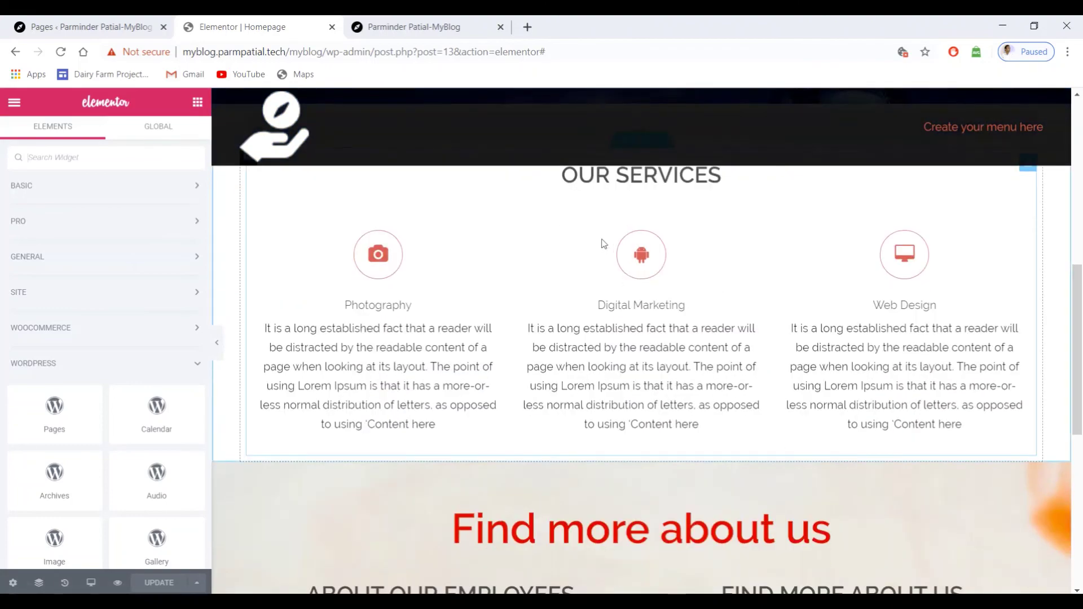
scroll(597, 247, down, 1)
scroll(600, 247, down, 4)
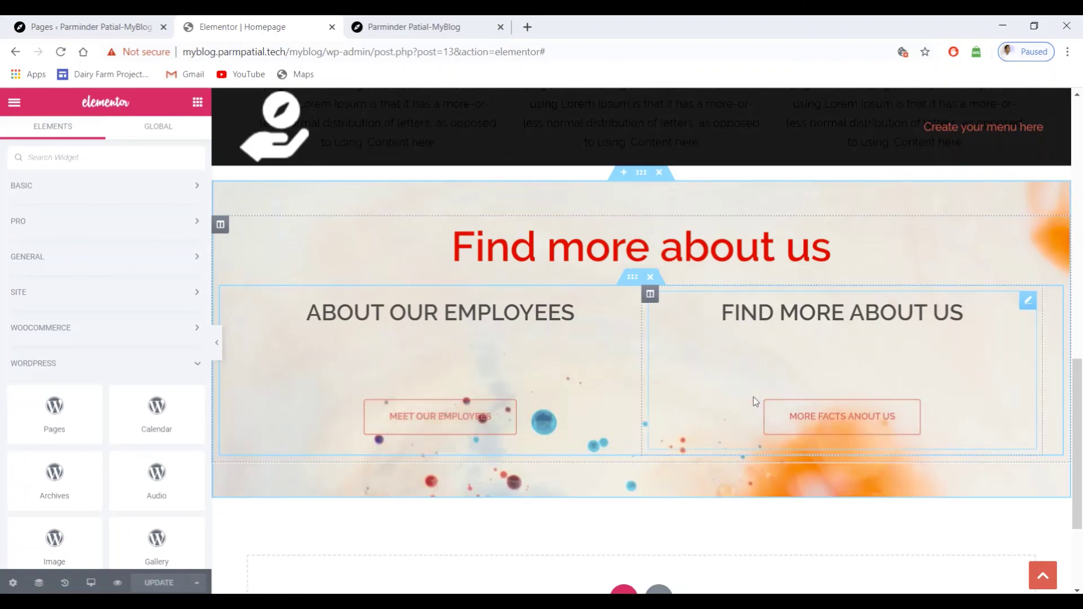
Step: Switch to the live site's browser tab, reload the homepage and check the "Find more about us" section on it
click(414, 27)
scroll(424, 149, down, 6)
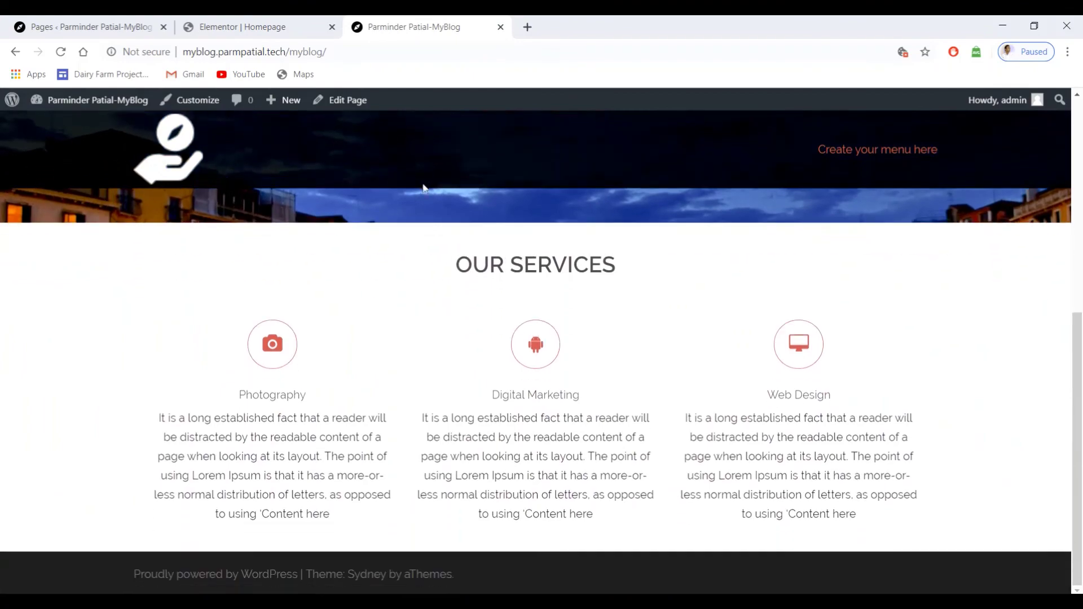
scroll(395, 175, up, 6)
scroll(408, 220, down, 4)
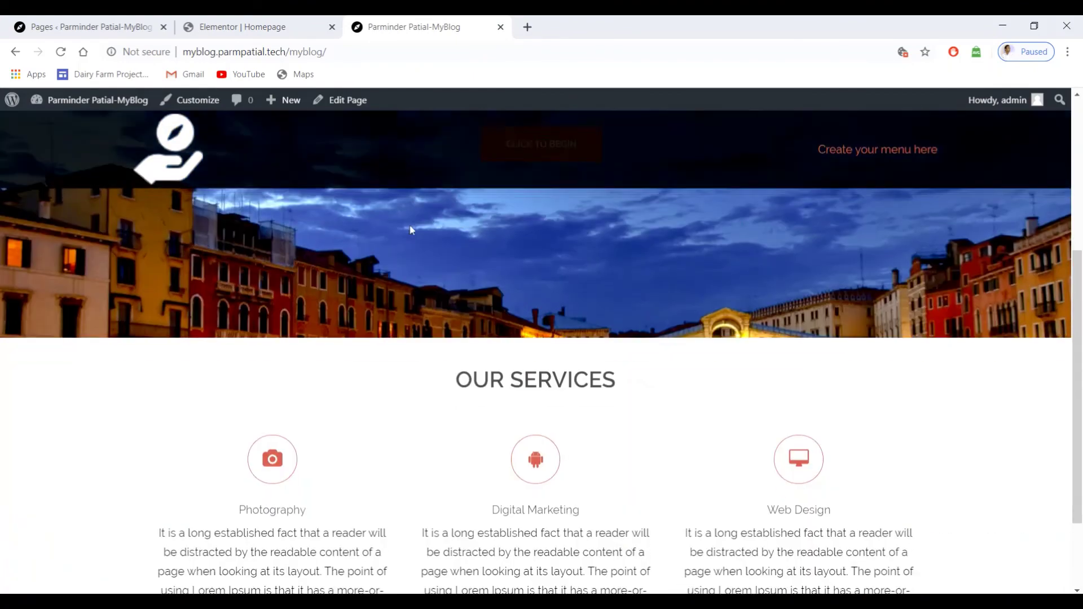
scroll(410, 230, down, 2)
scroll(89, 137, up, 8)
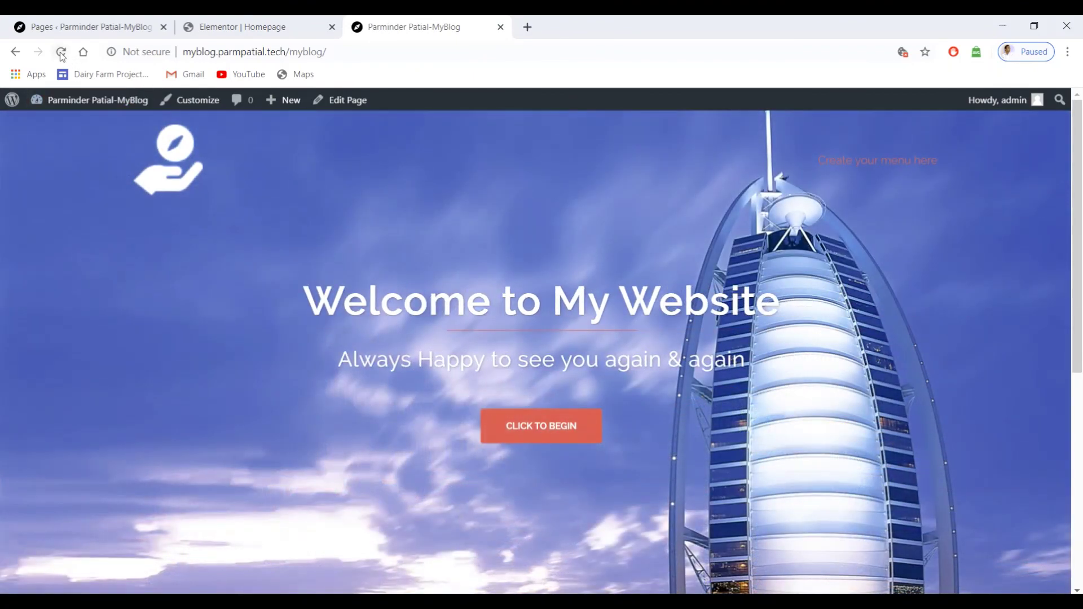
click(61, 52)
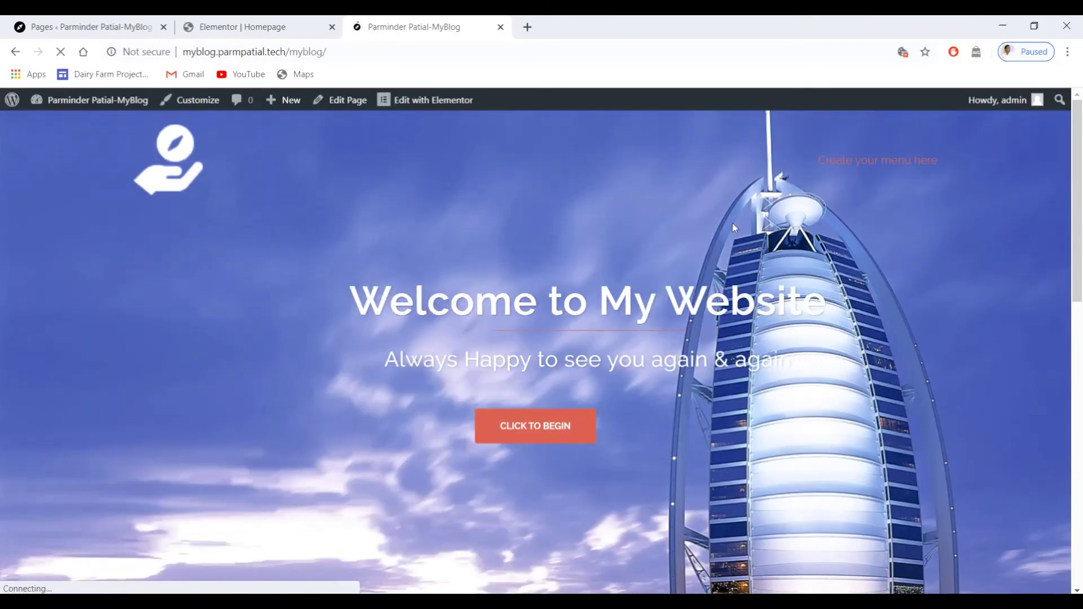
scroll(432, 232, down, 8)
scroll(433, 234, down, 4)
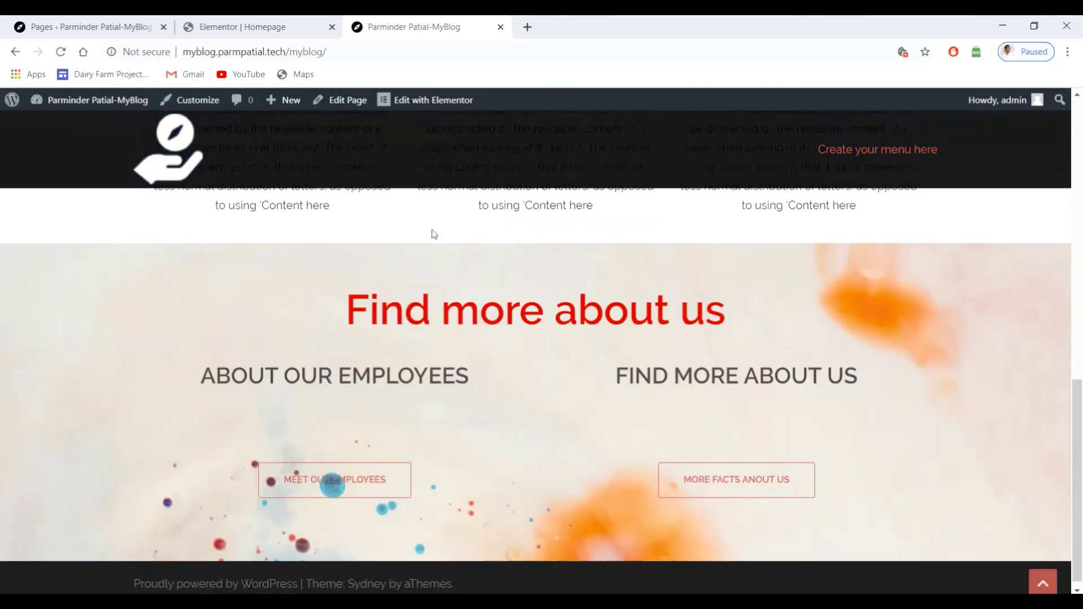